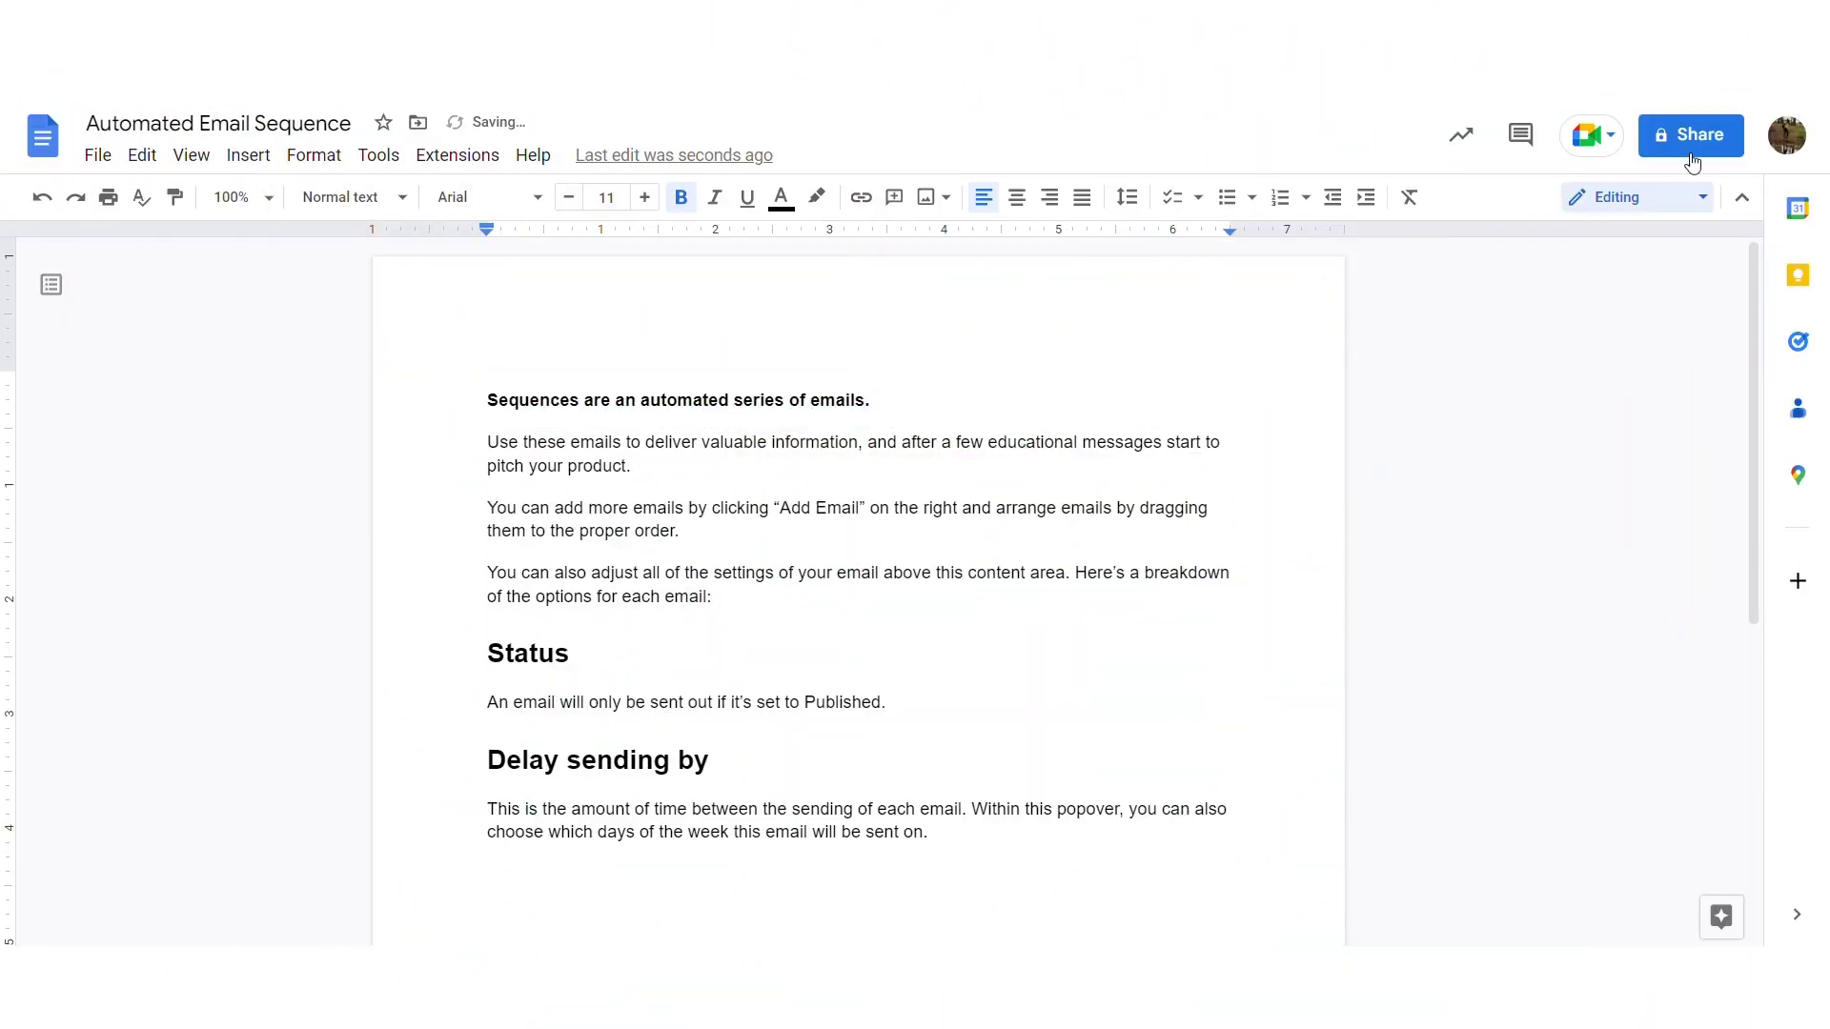
Step: Open the sharing options for the Automated Email Sequence Google Doc
click(1690, 145)
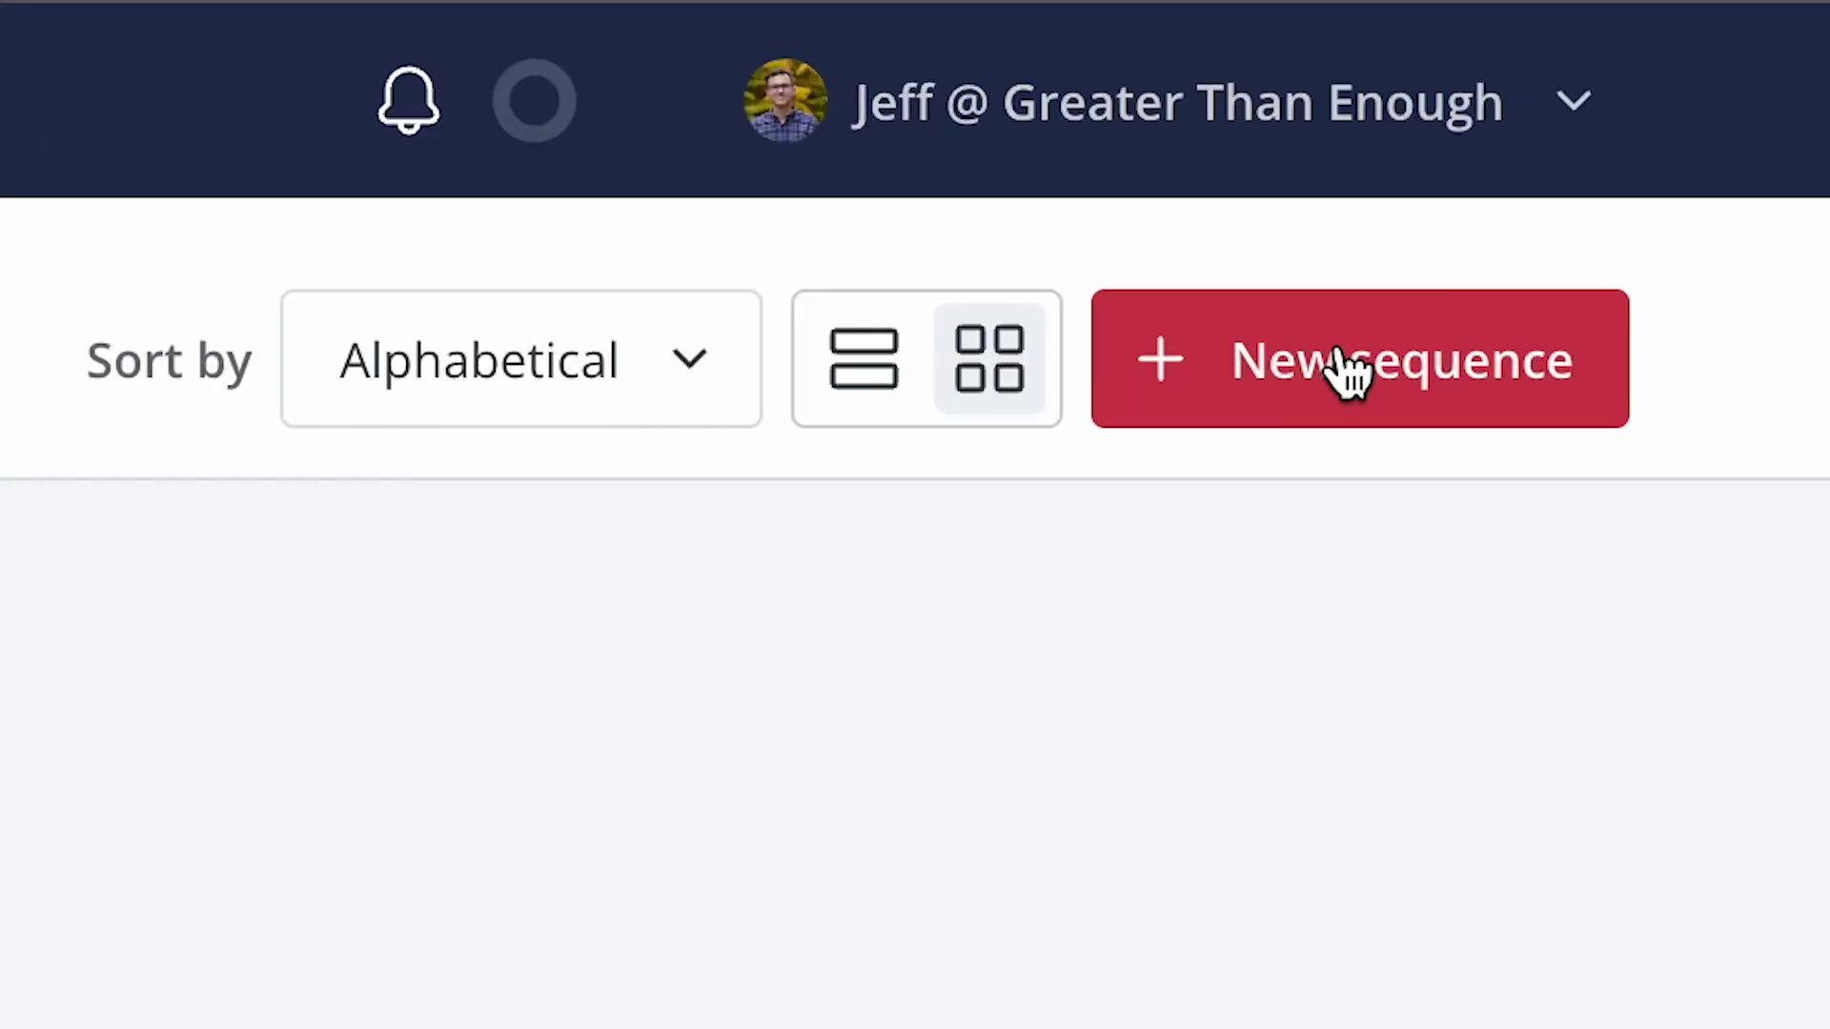
Step: Start a new sequence from the ConvertKit Sequences overview page
click(1344, 367)
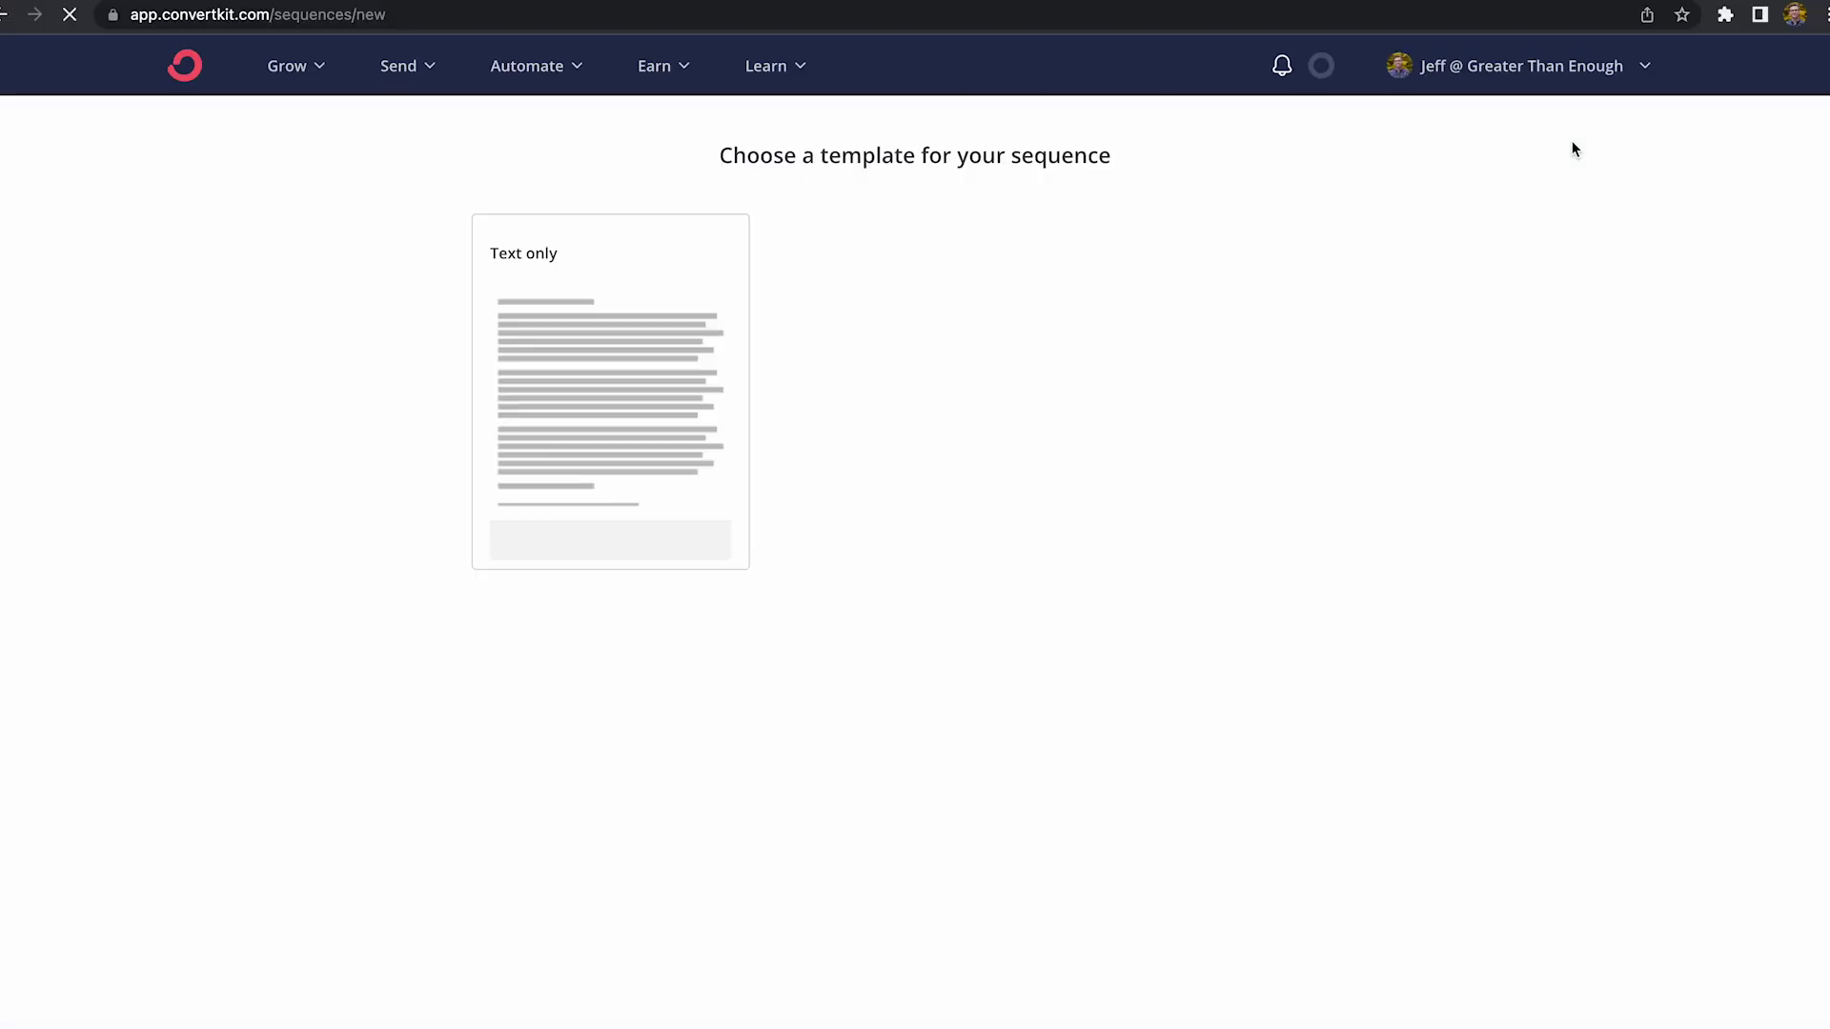
Step: Build the sequence from the Text only template and make its first email send immediately
click(630, 331)
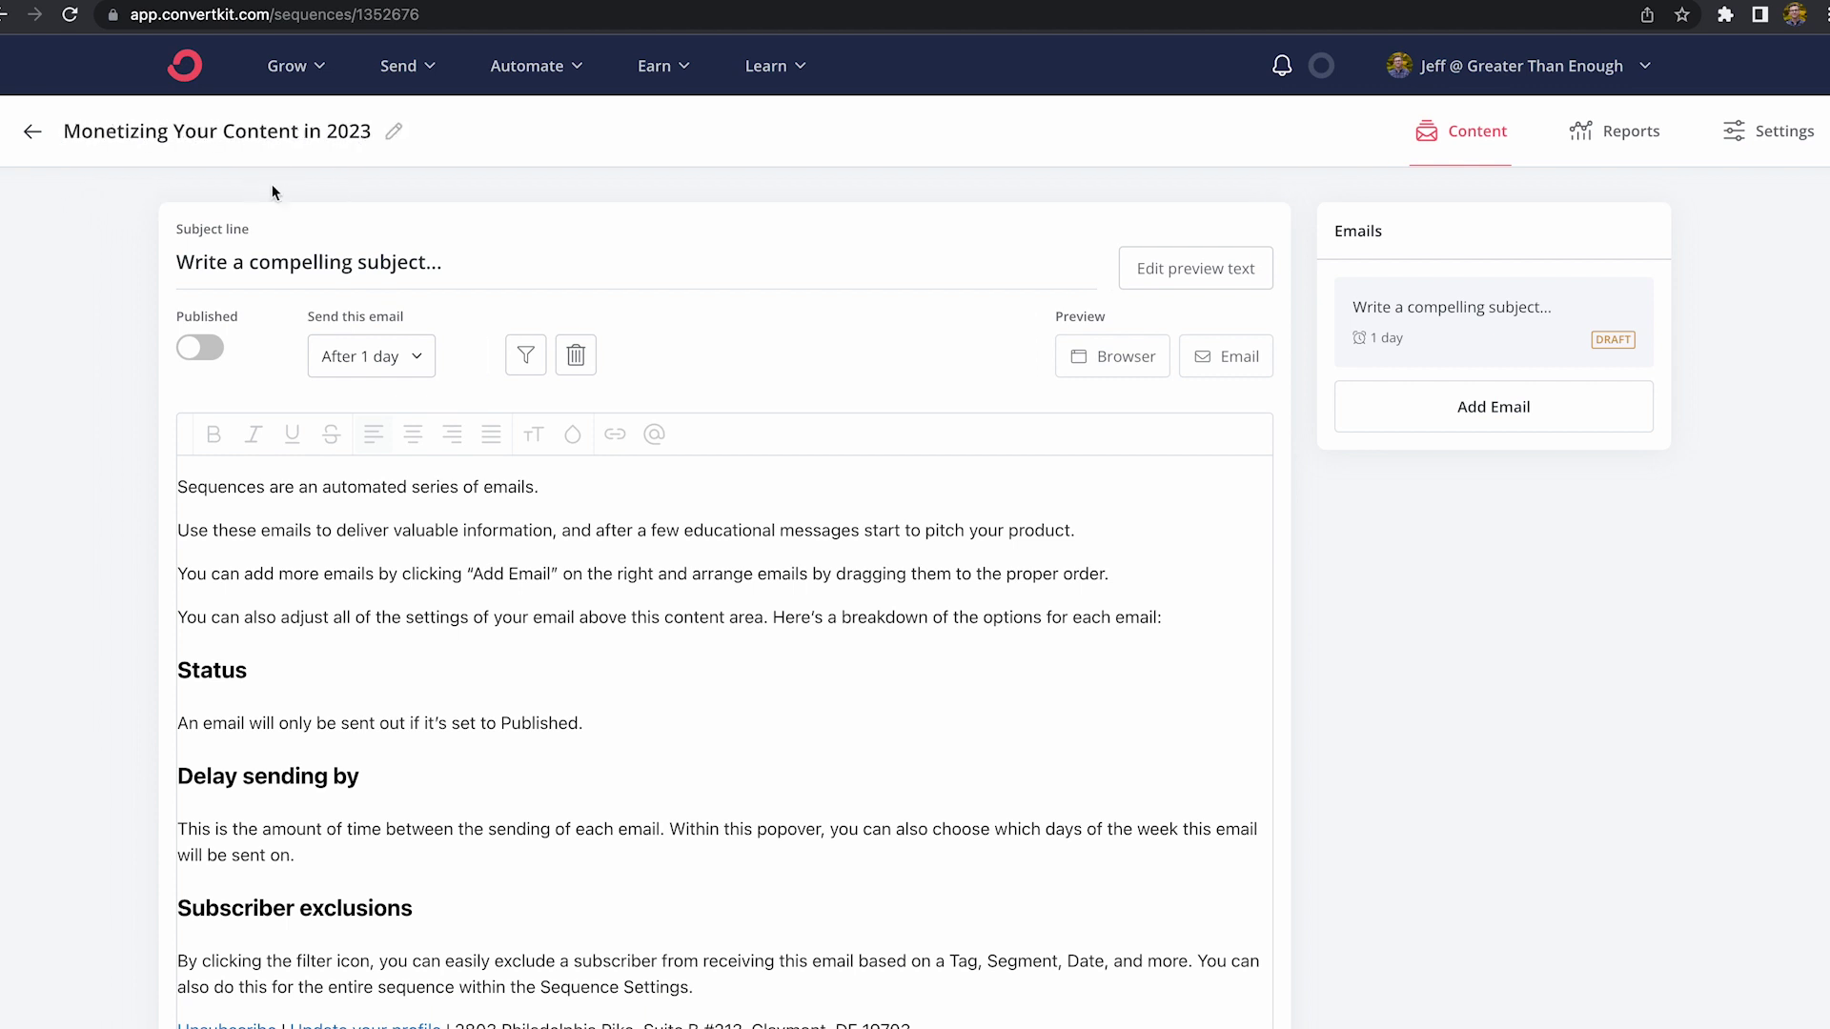
click(415, 358)
click(316, 438)
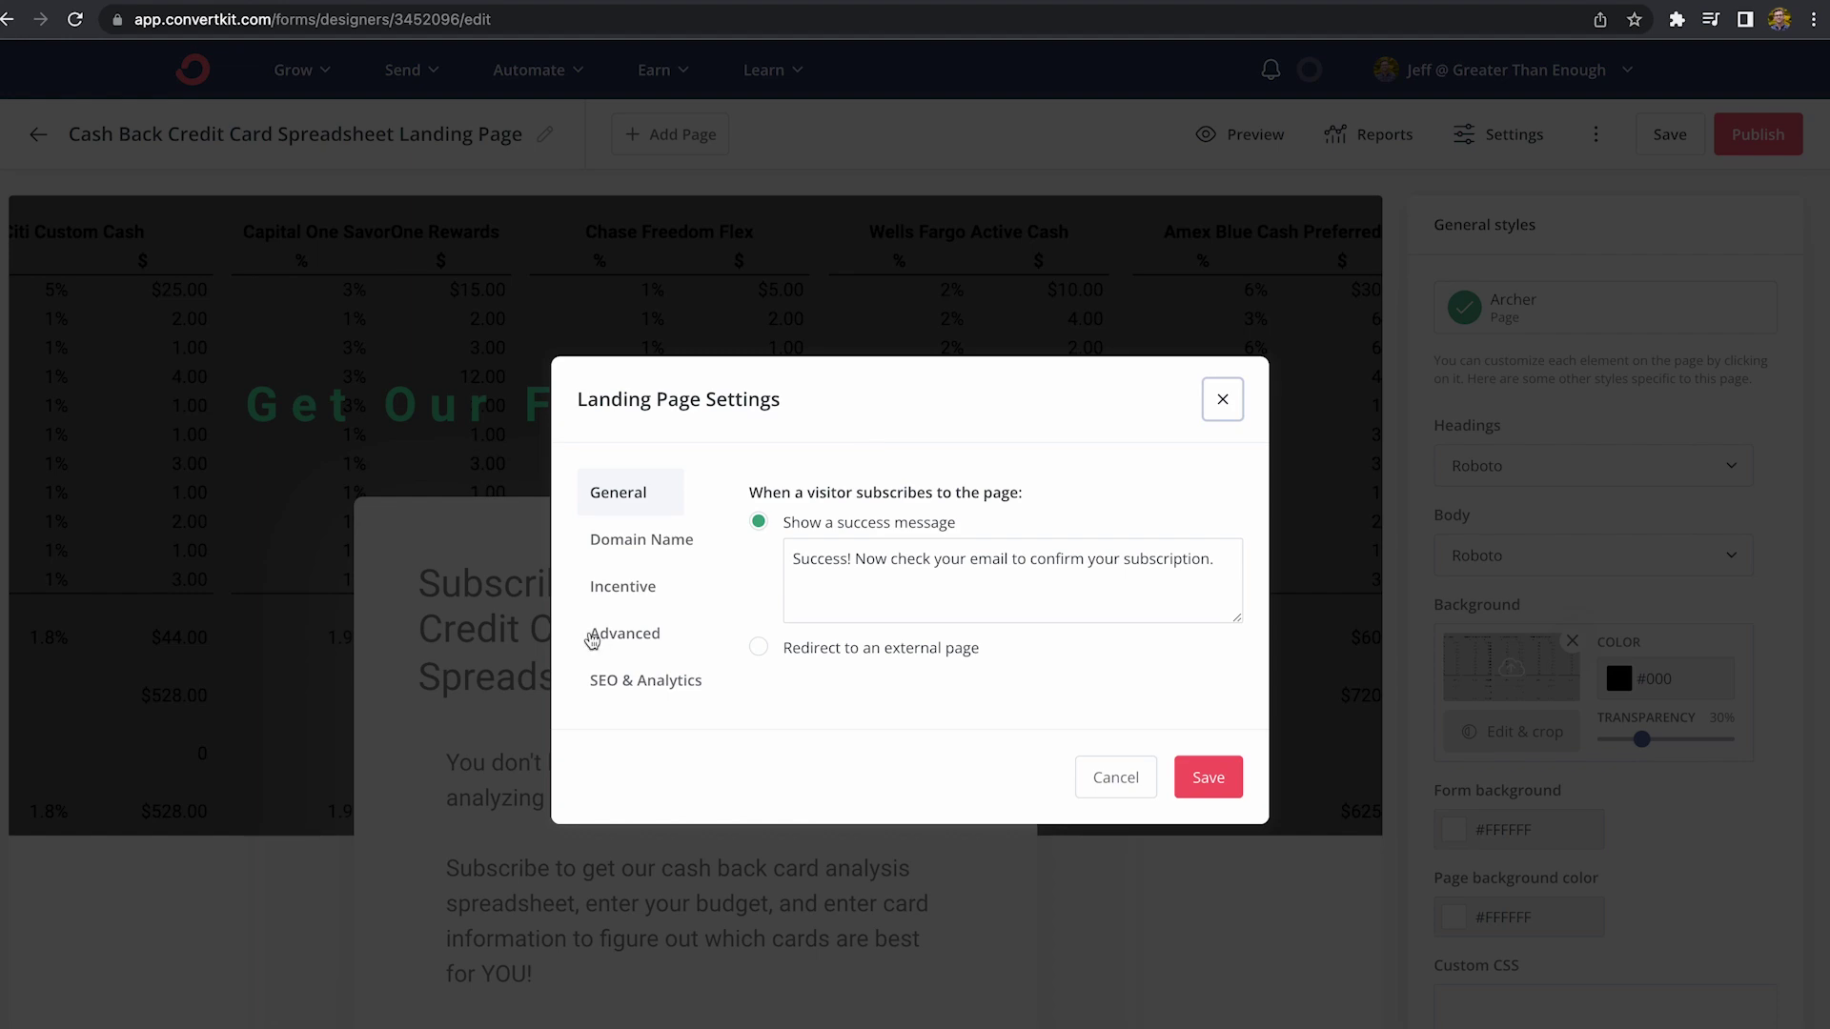
click(626, 589)
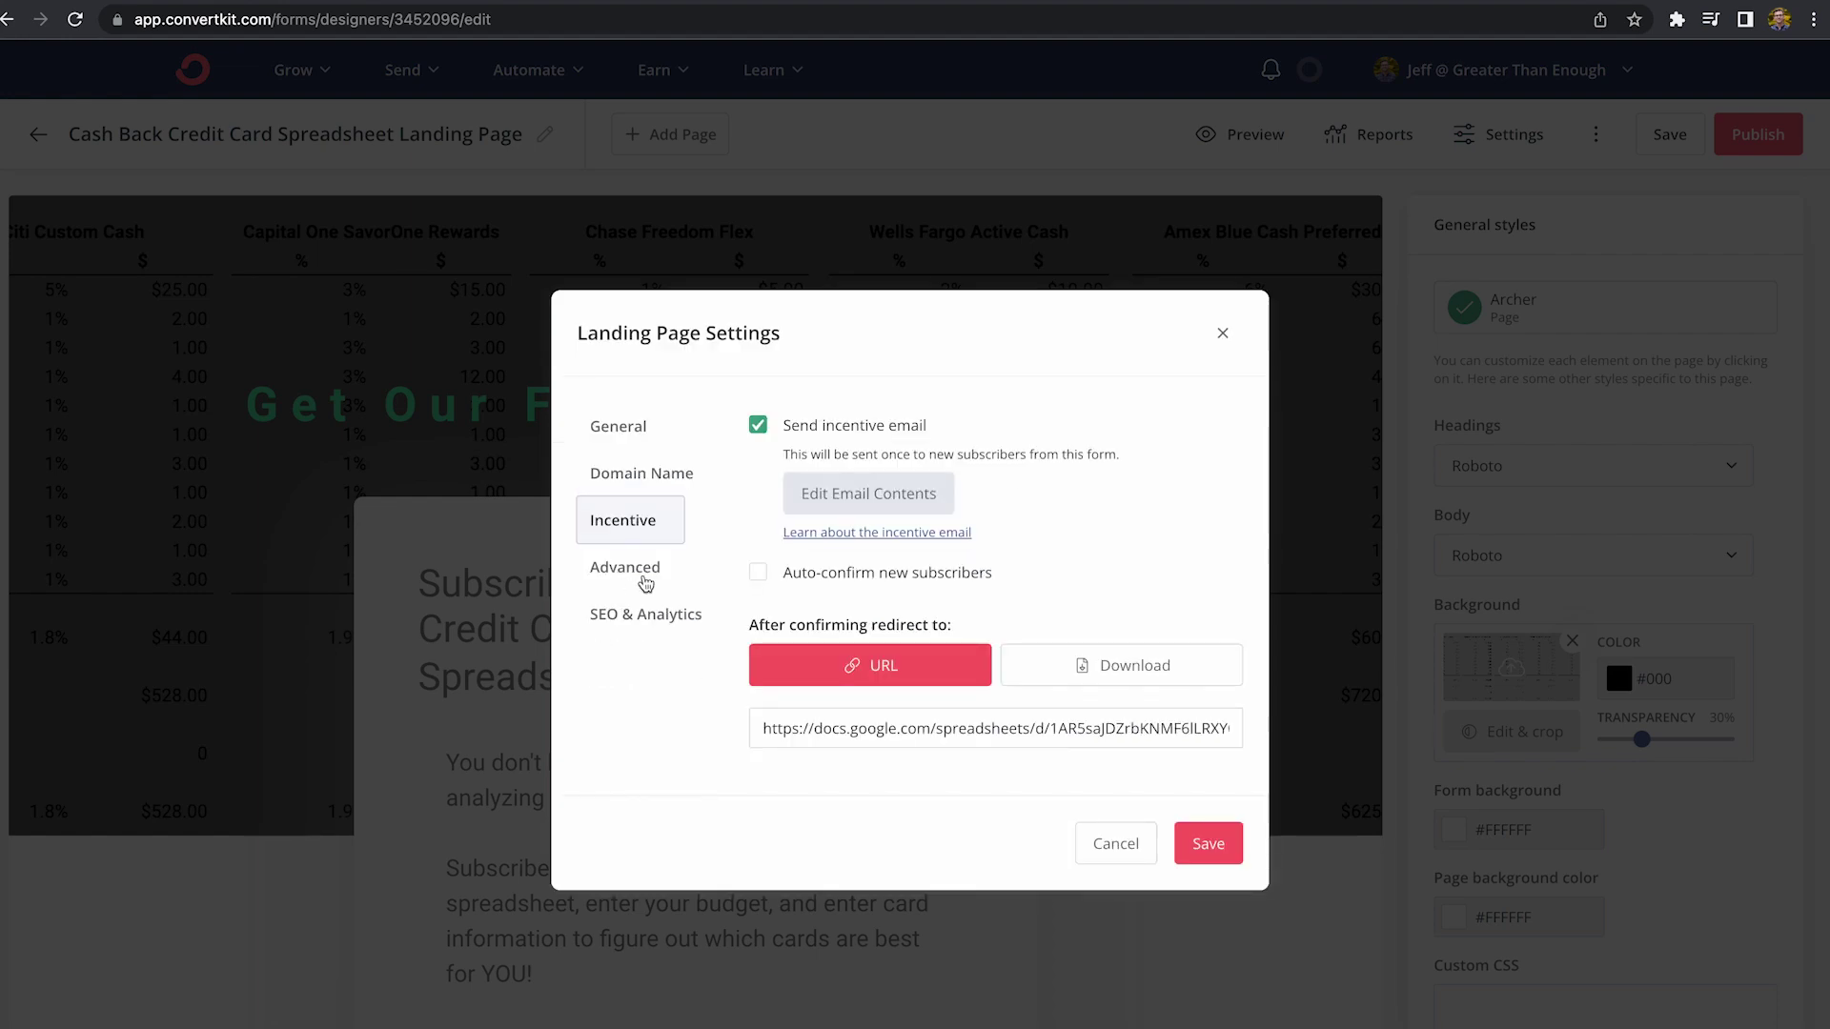
Step: Open the landing page's incentive email contents to review them
click(830, 502)
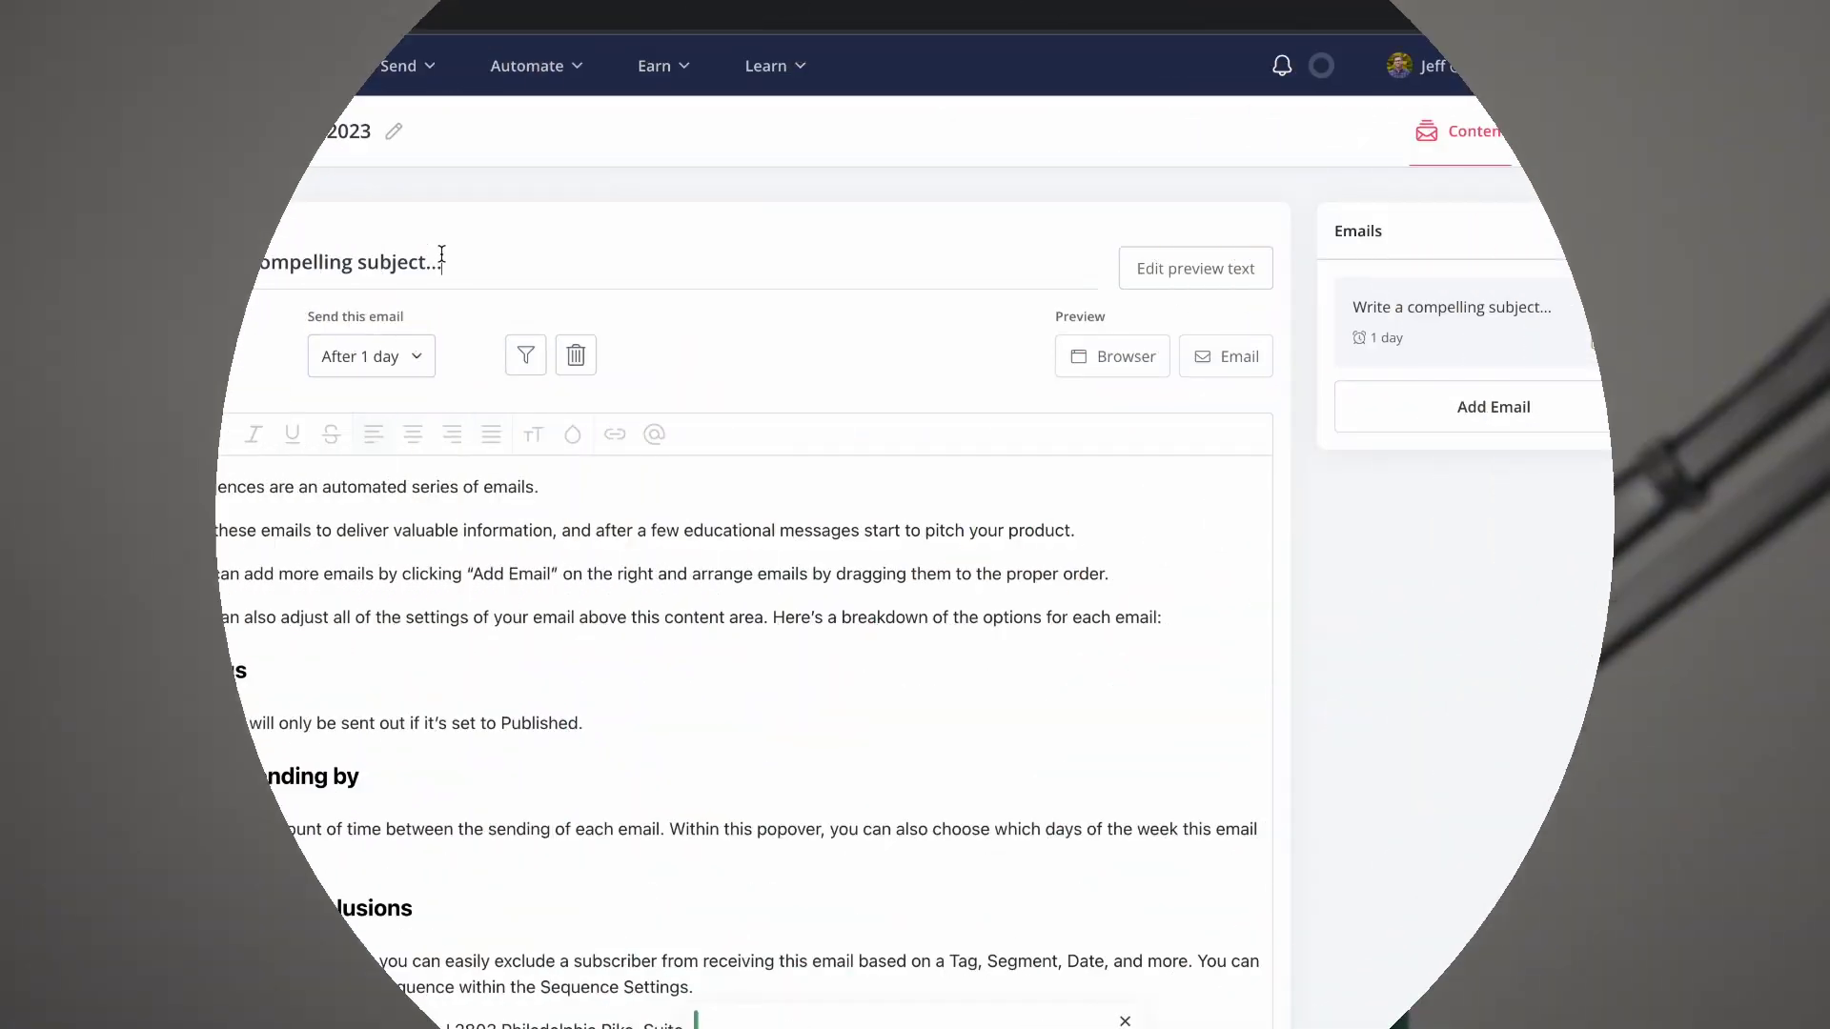
Step: Write email 1: subject 'Best subject for email 1', intro 'Lots of amazing information', thumbnail, and Podcast link
text(Best subject for email 1)
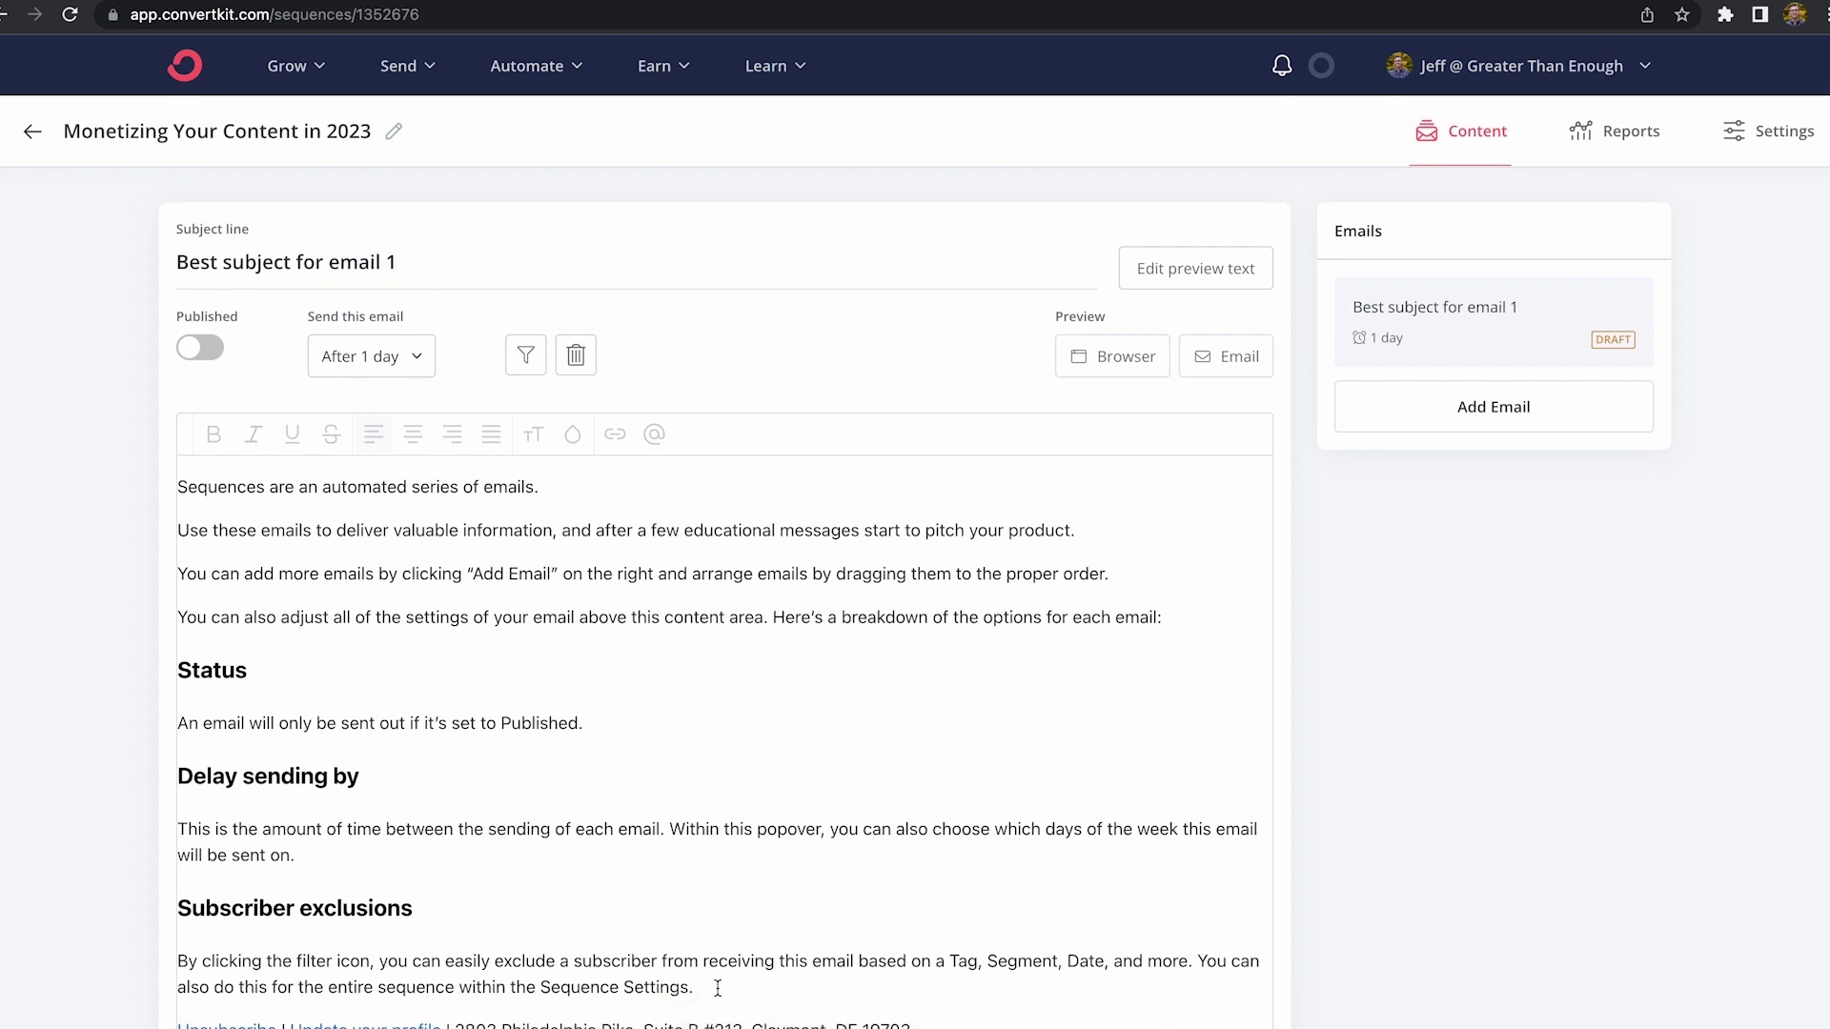
drag(718, 988, 200, 466)
key(BackSpace)
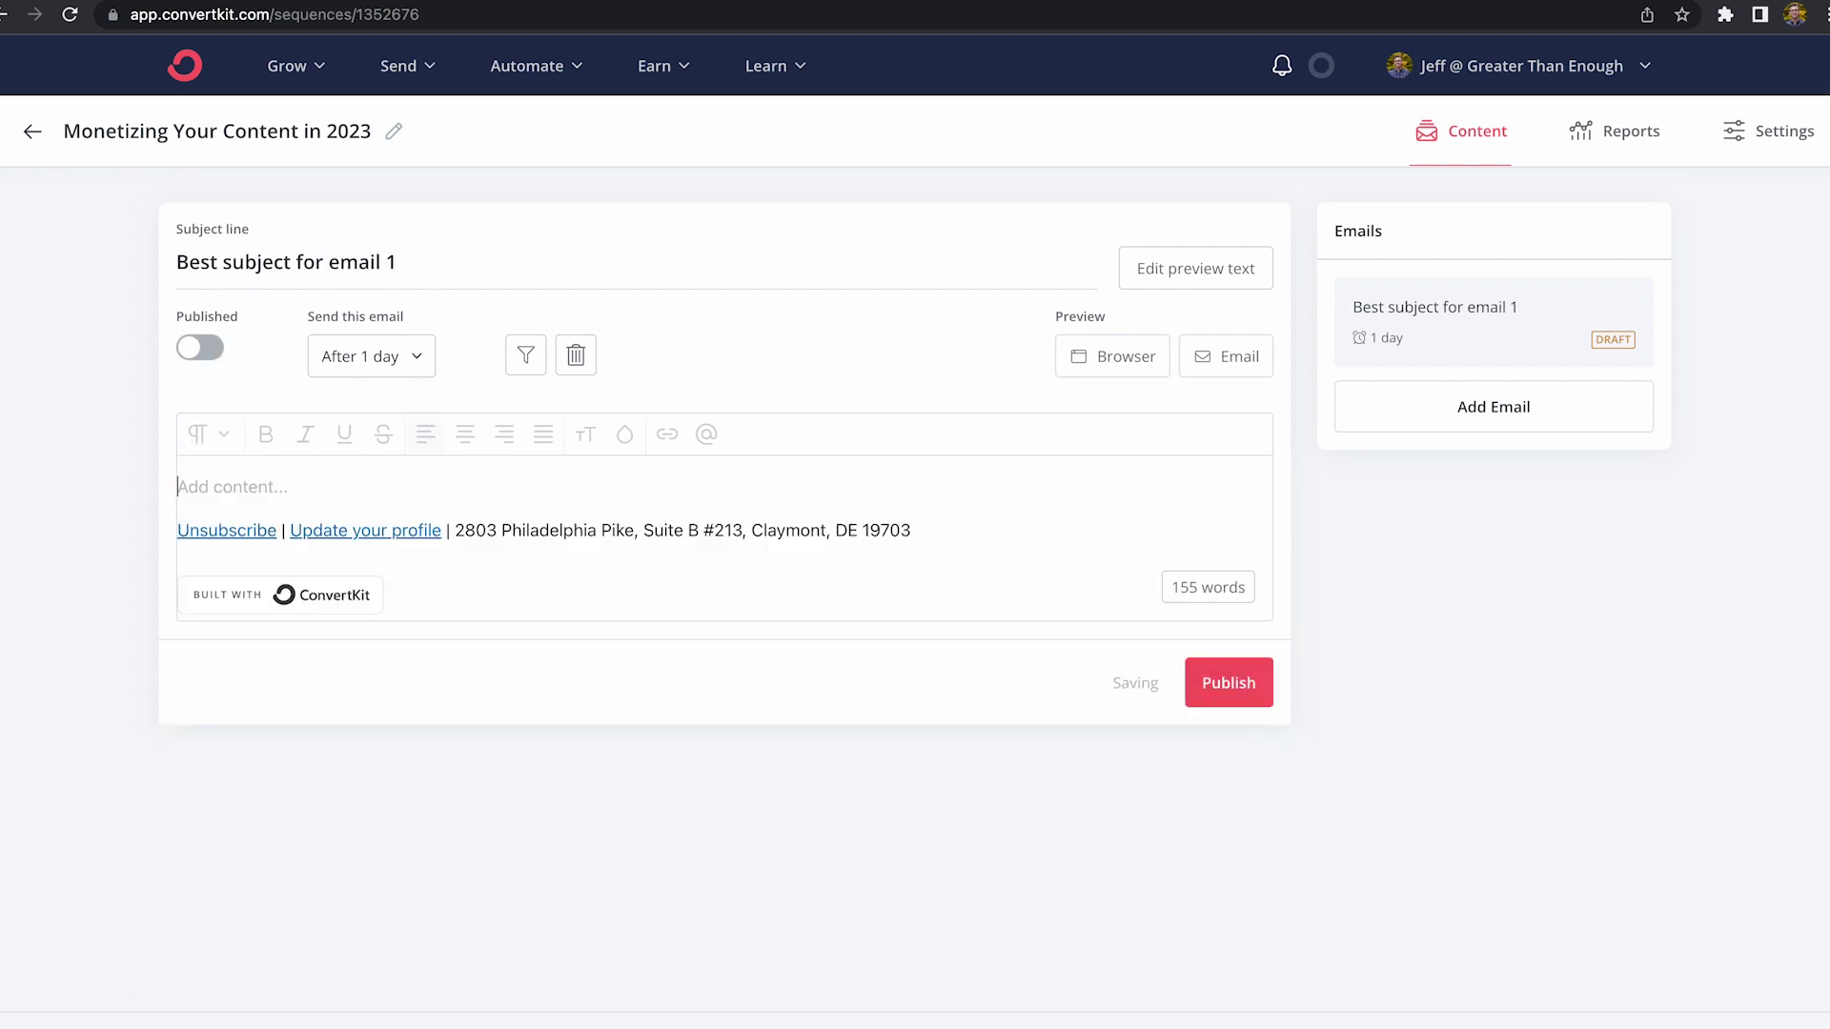
text(Lots of amazing informa)
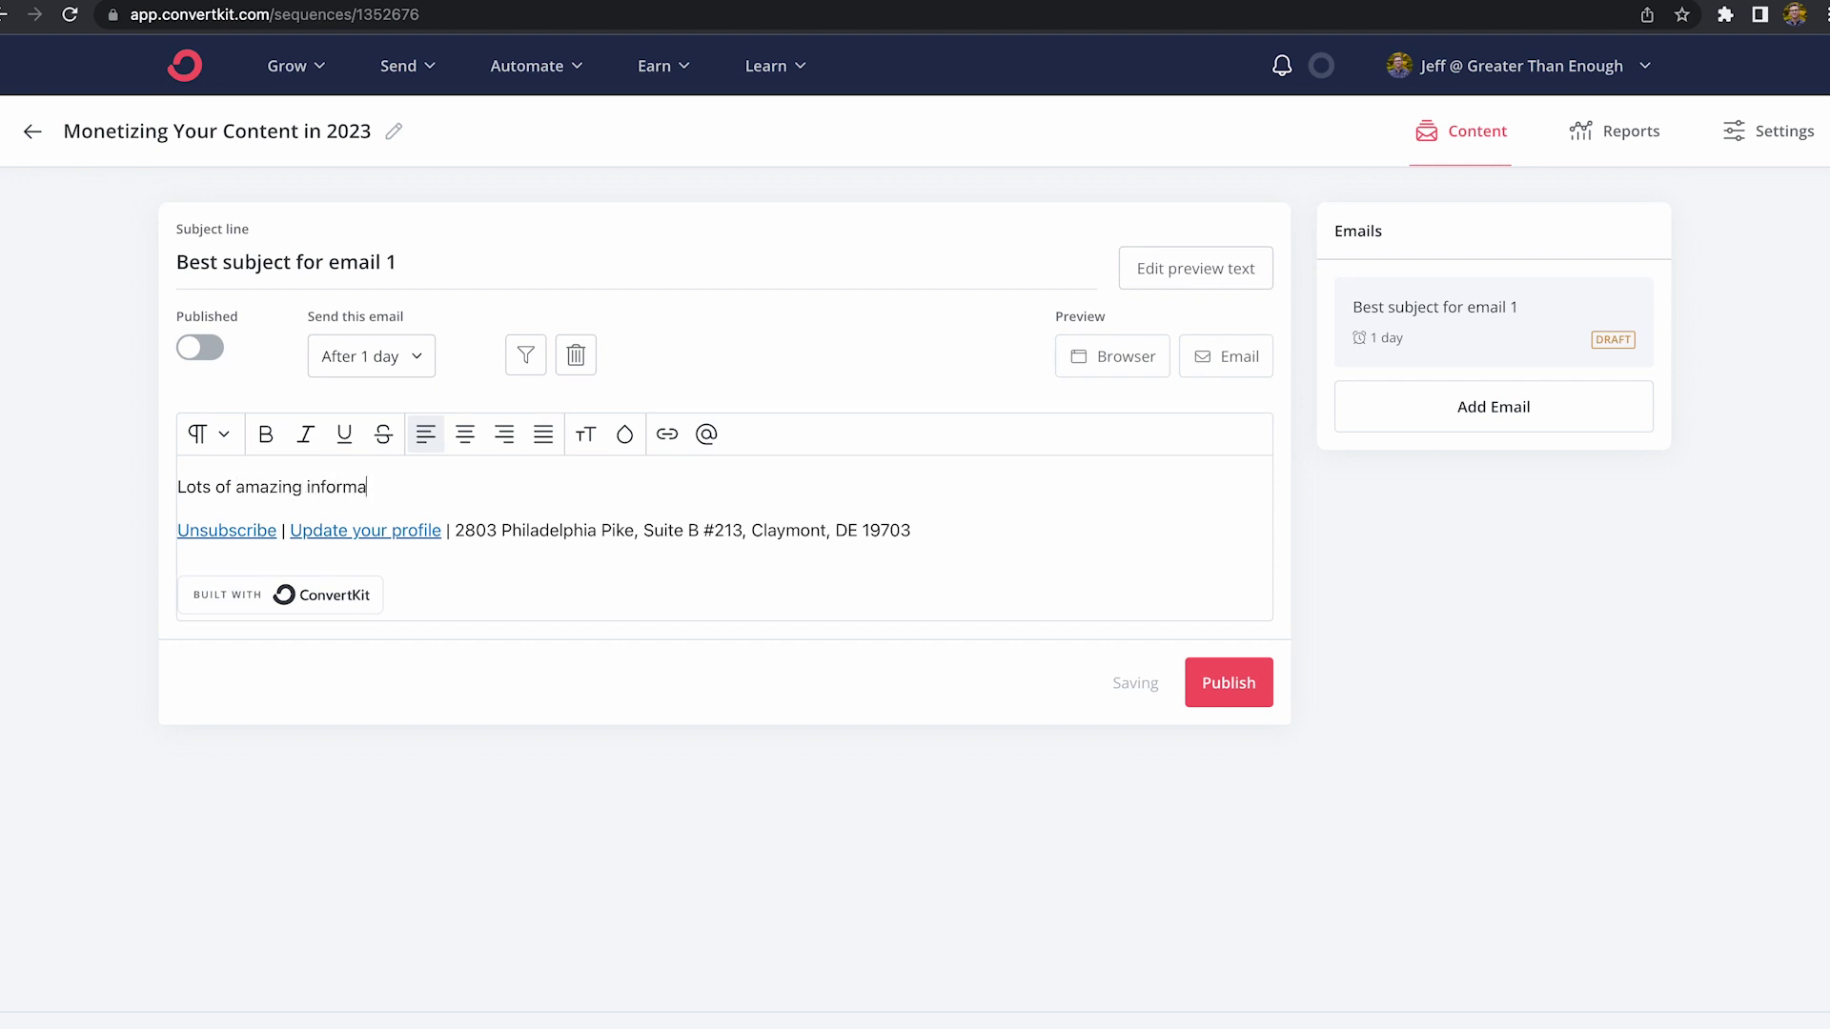
text(tion)
key(Return)
click(150, 552)
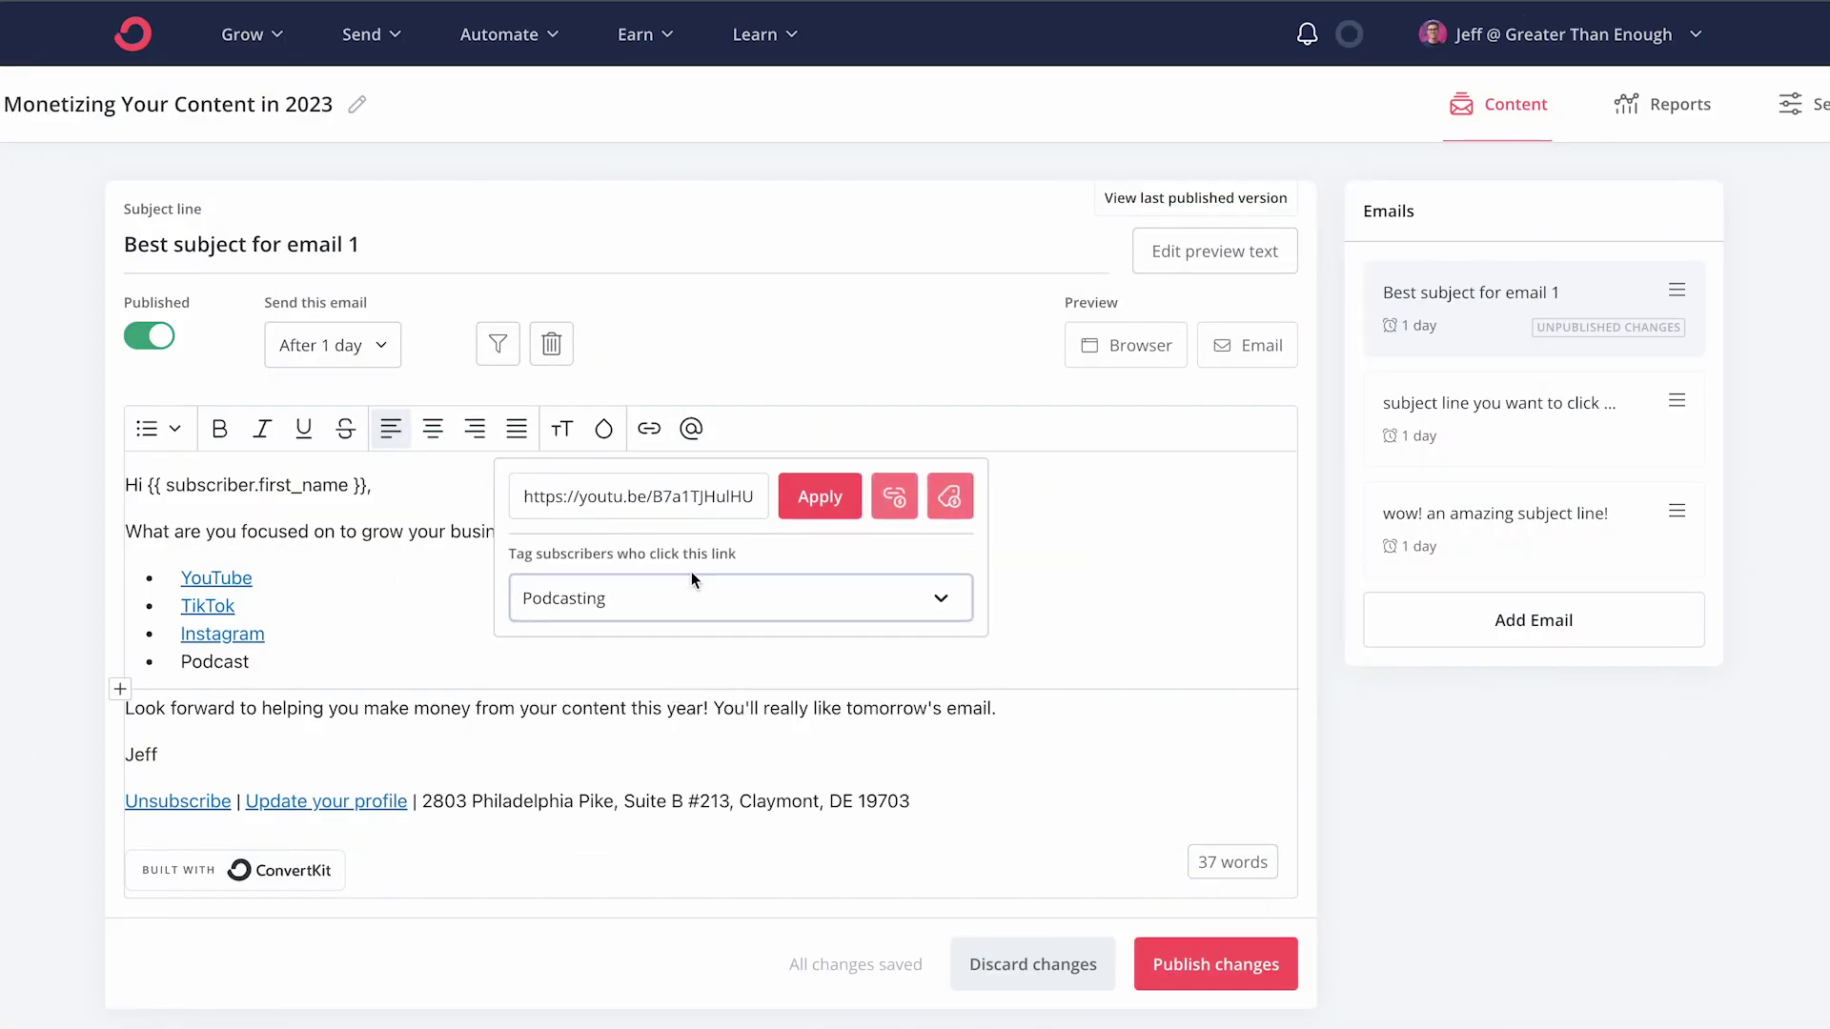
click(821, 499)
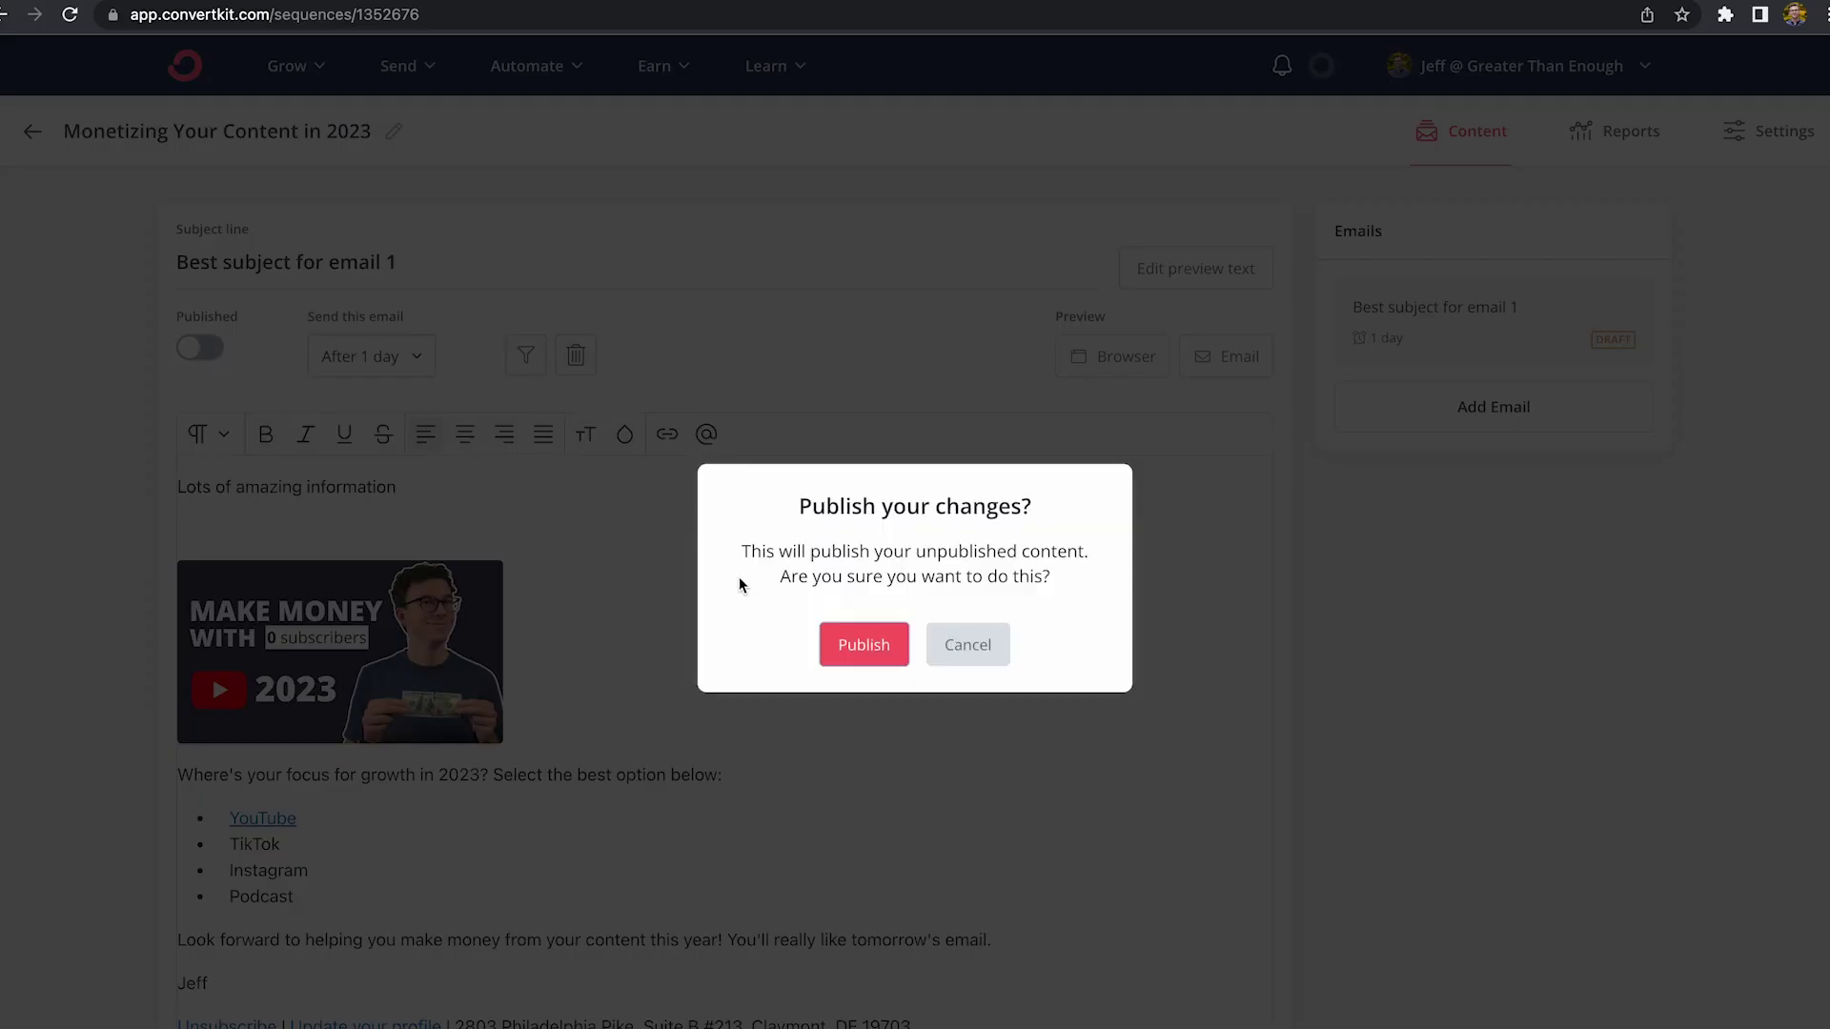
Step: Publish email 1, then add and publish a second email with body 'really amazing value!'
click(839, 641)
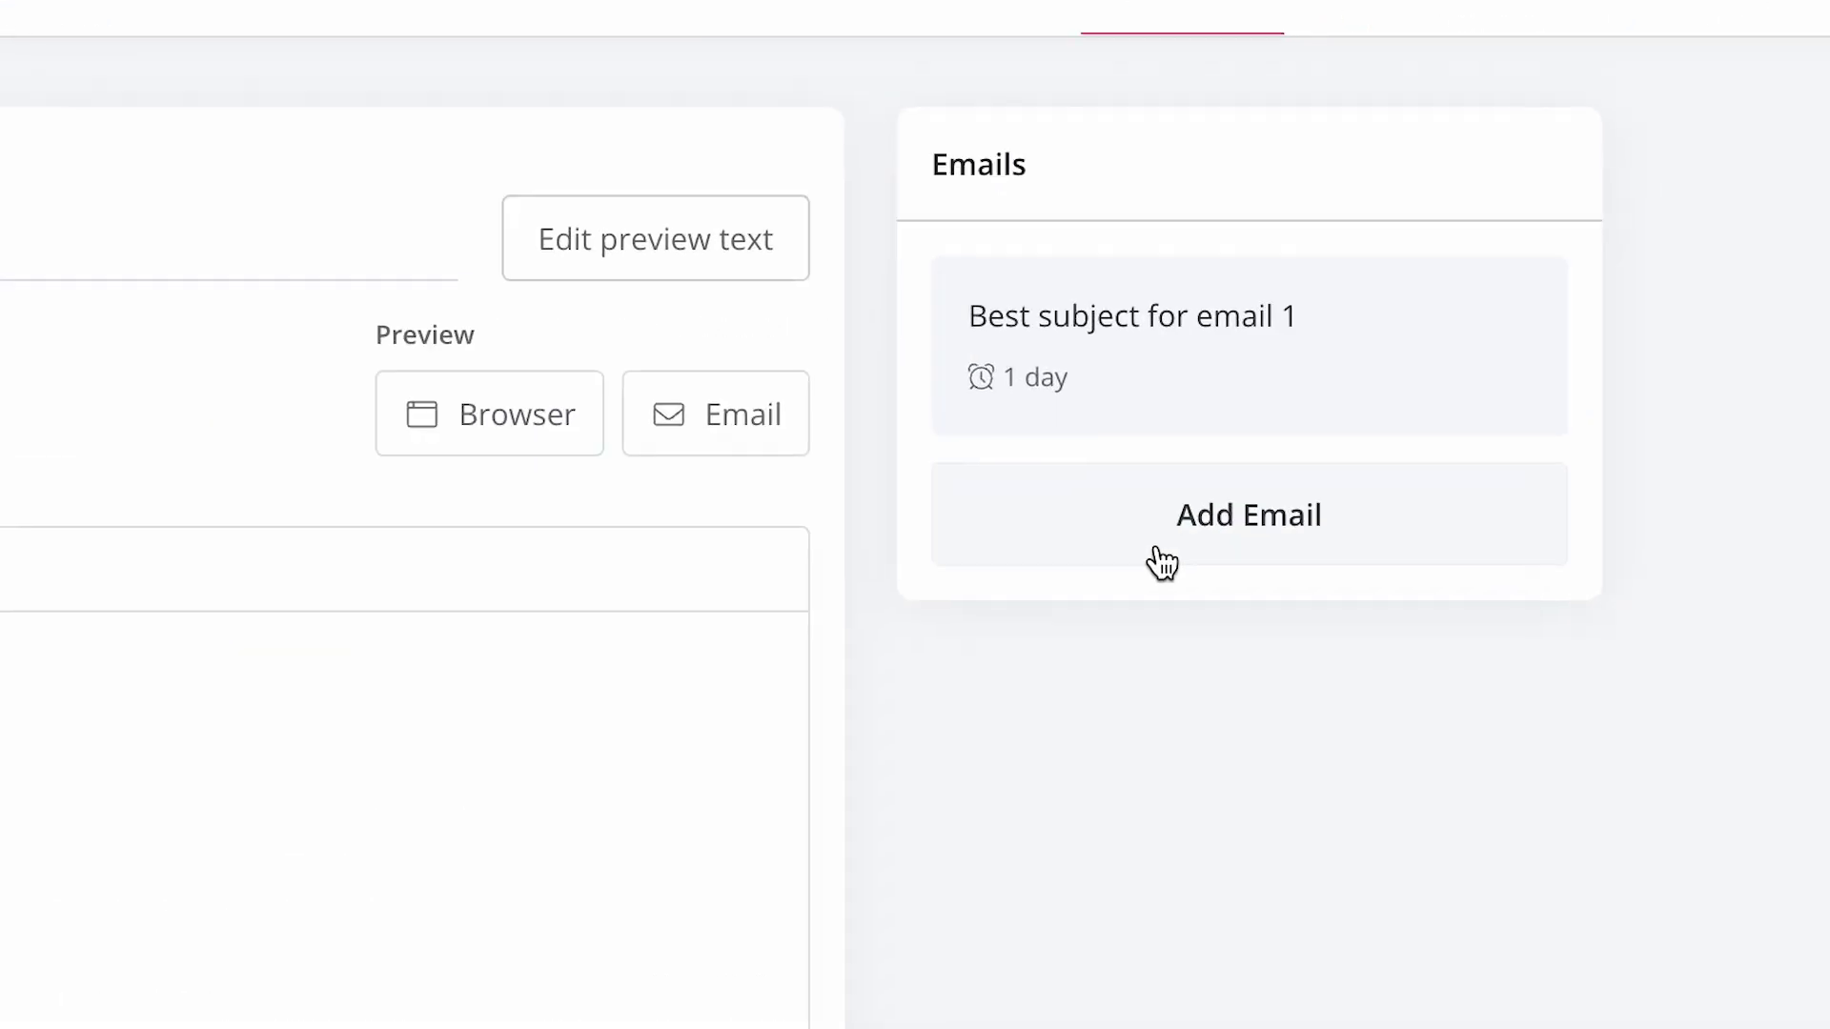
click(1450, 425)
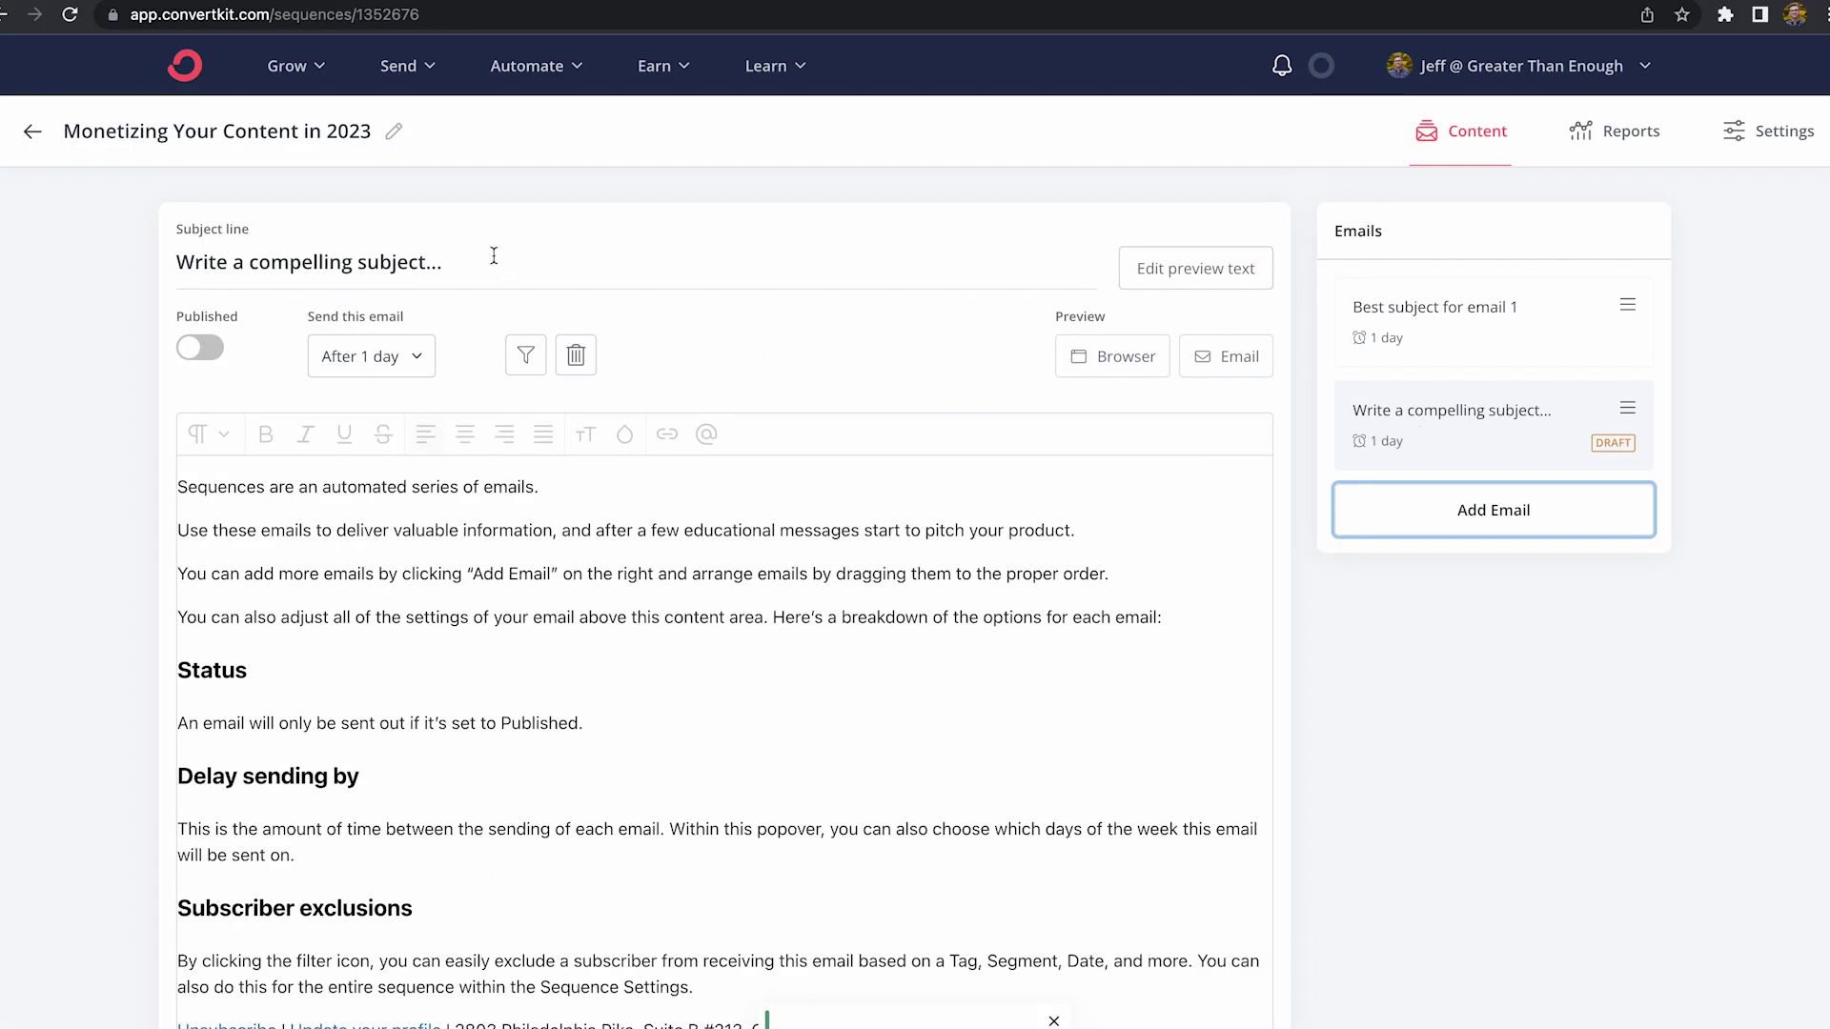
click(368, 360)
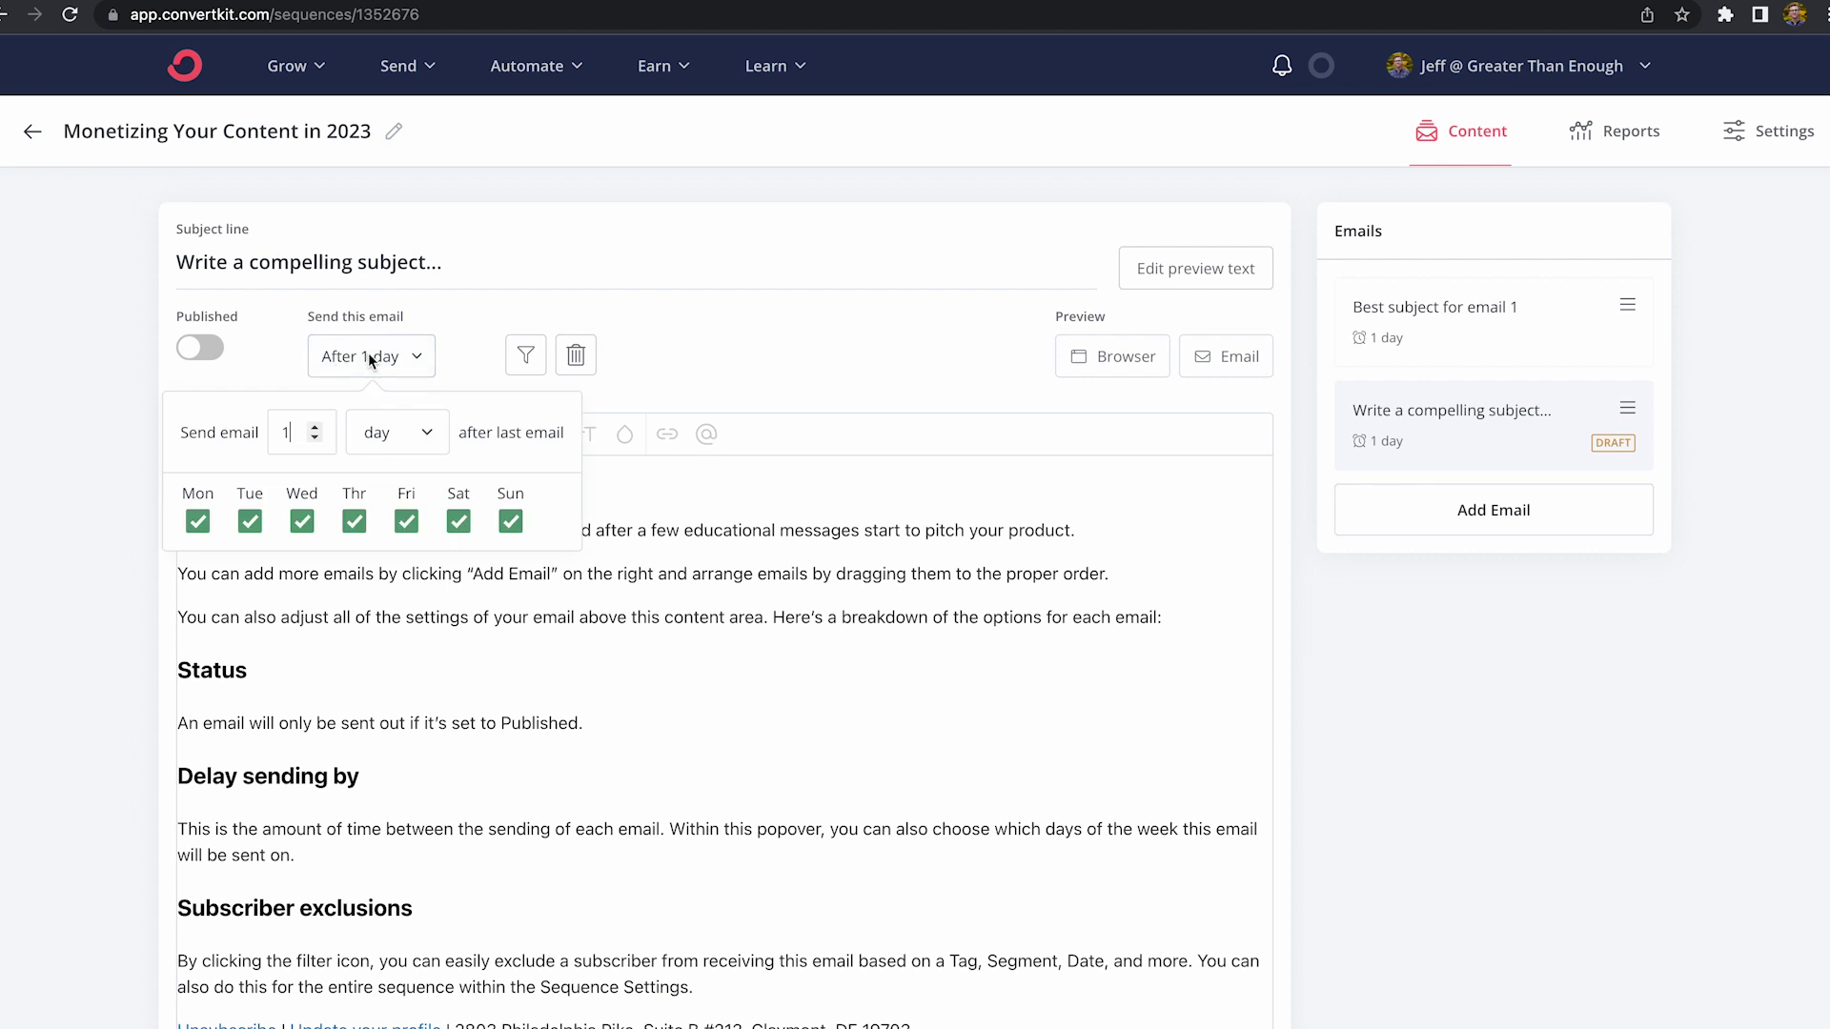
click(458, 352)
text(subject line you wan)
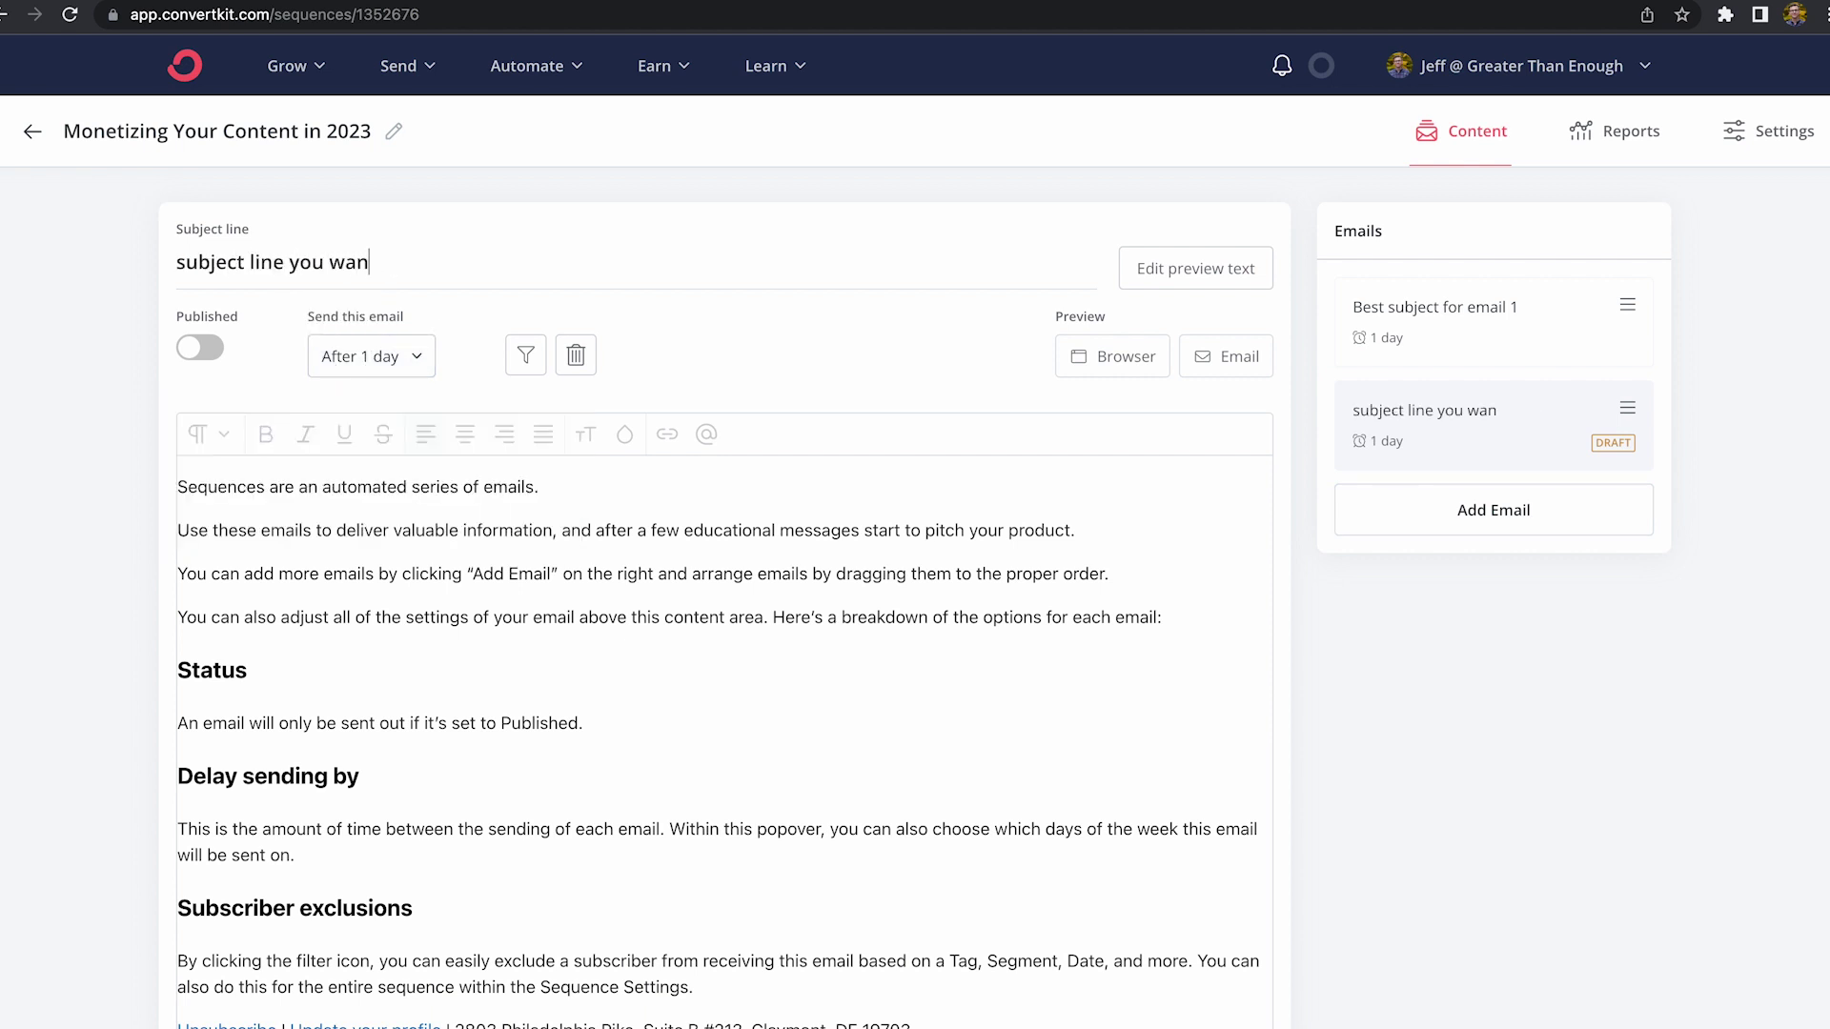
click(188, 491)
key(super+a)
text(really )
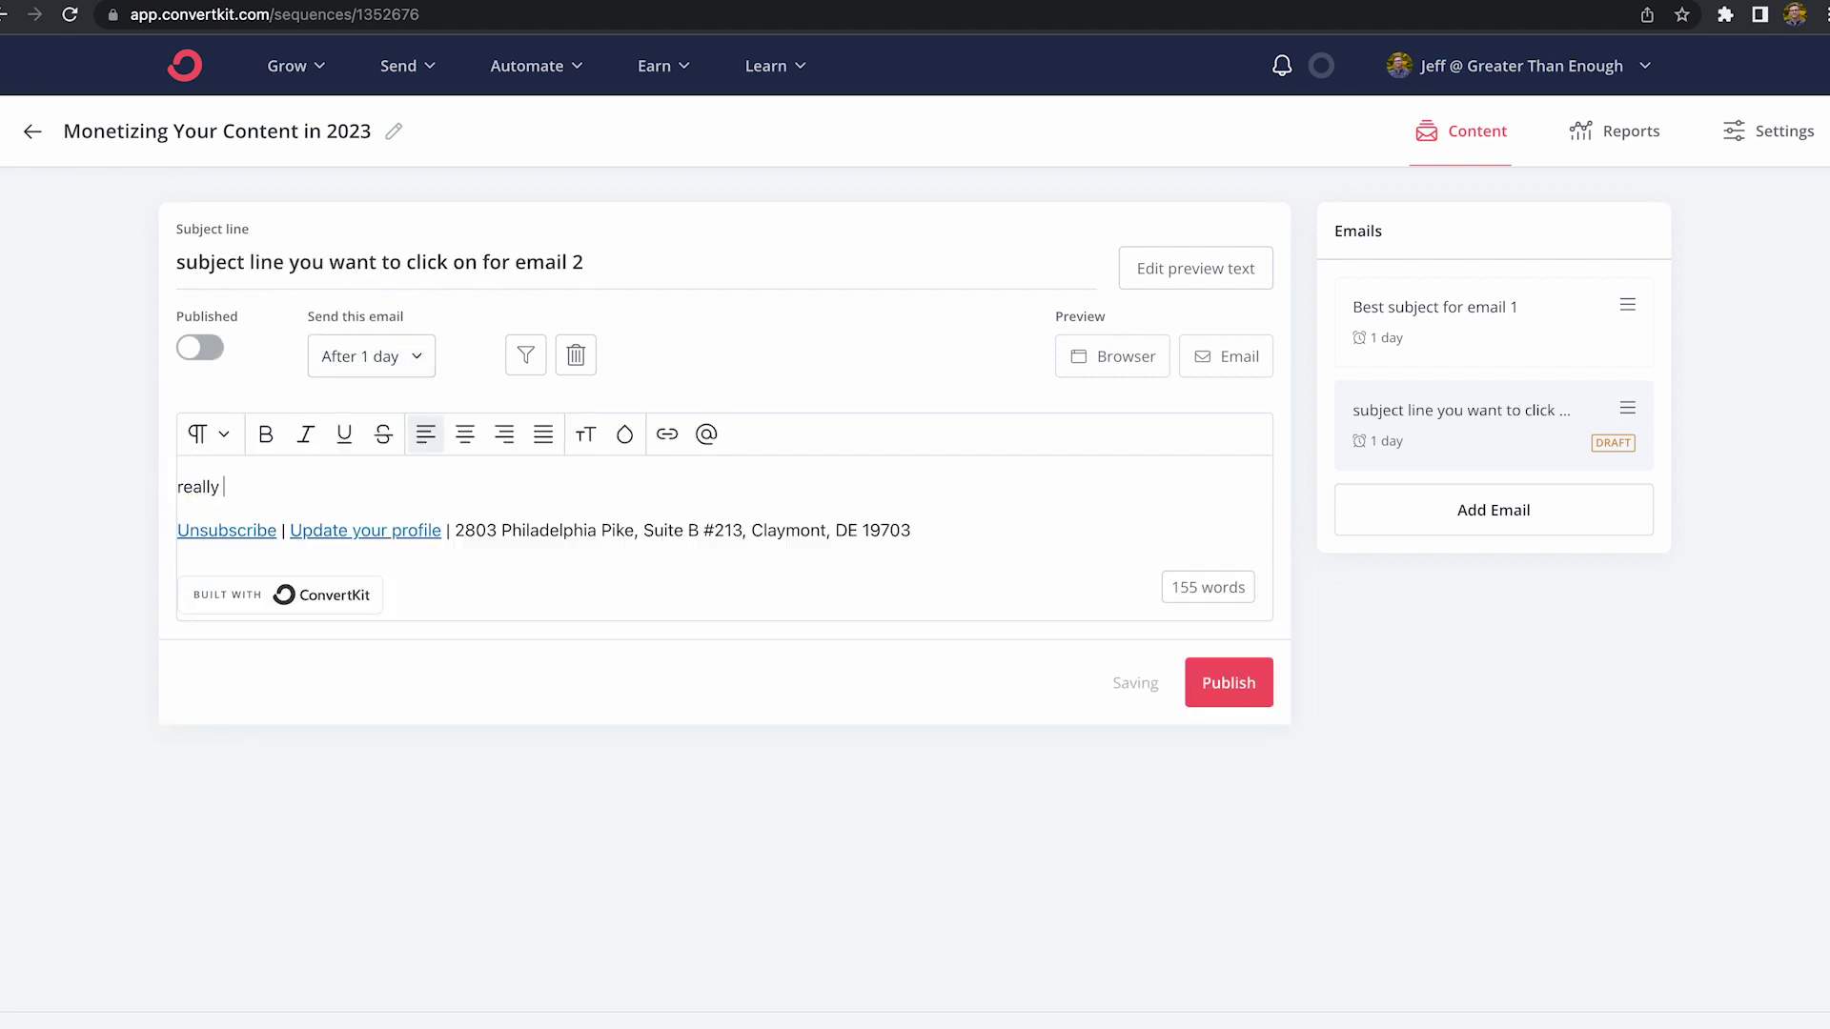
text(amazing value!)
click(200, 348)
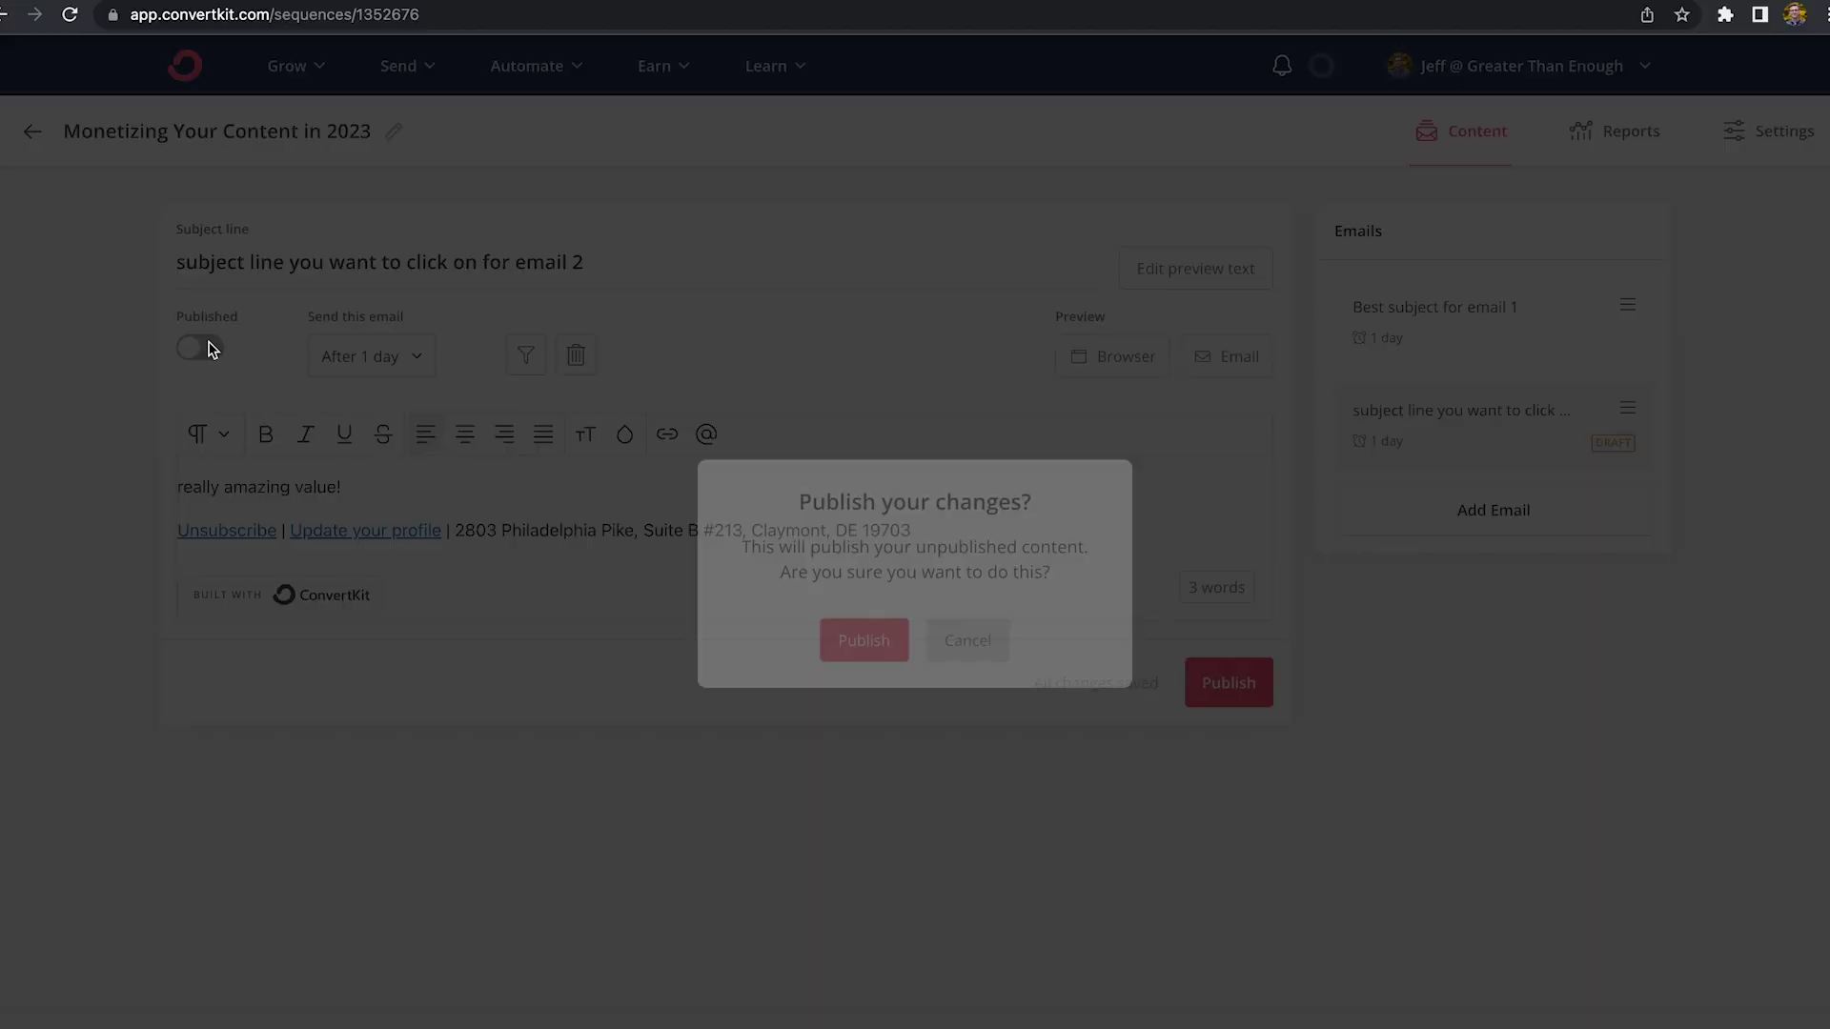
click(853, 645)
Step: Add a third email and replace its body with 'even more valuable content in email 3!'
click(1478, 515)
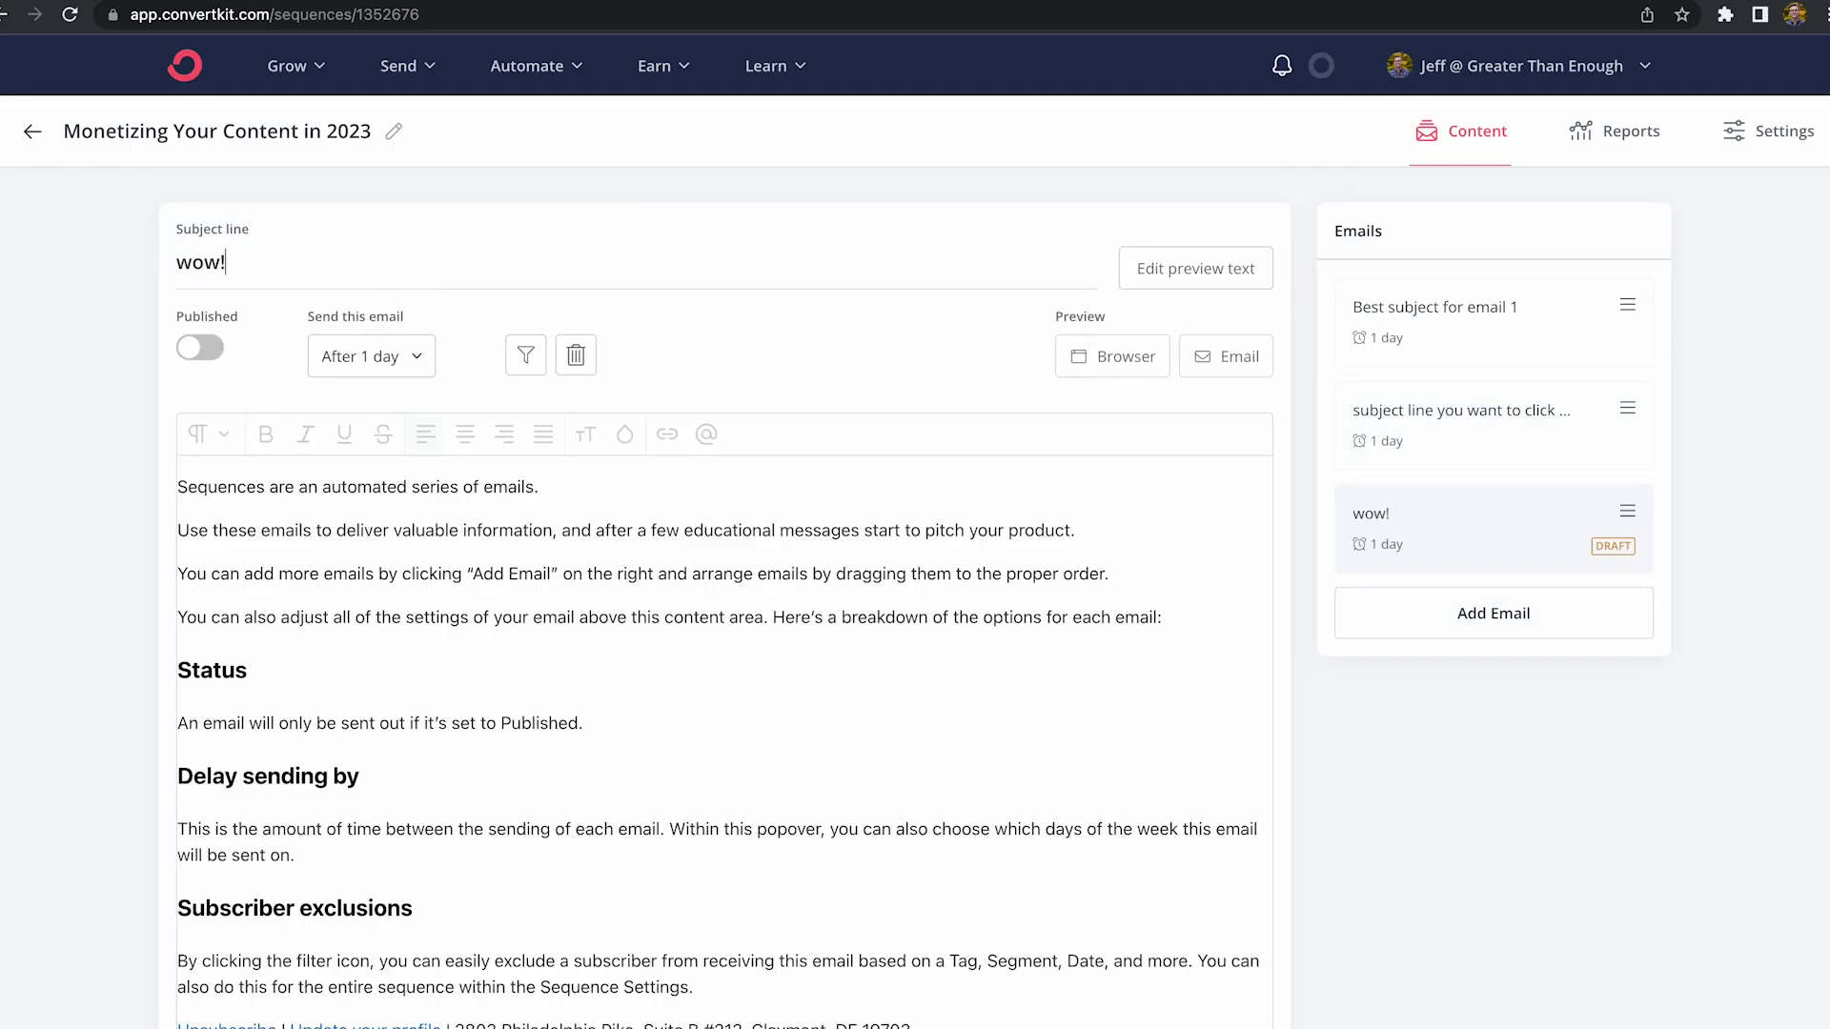
click(162, 478)
key(super+a)
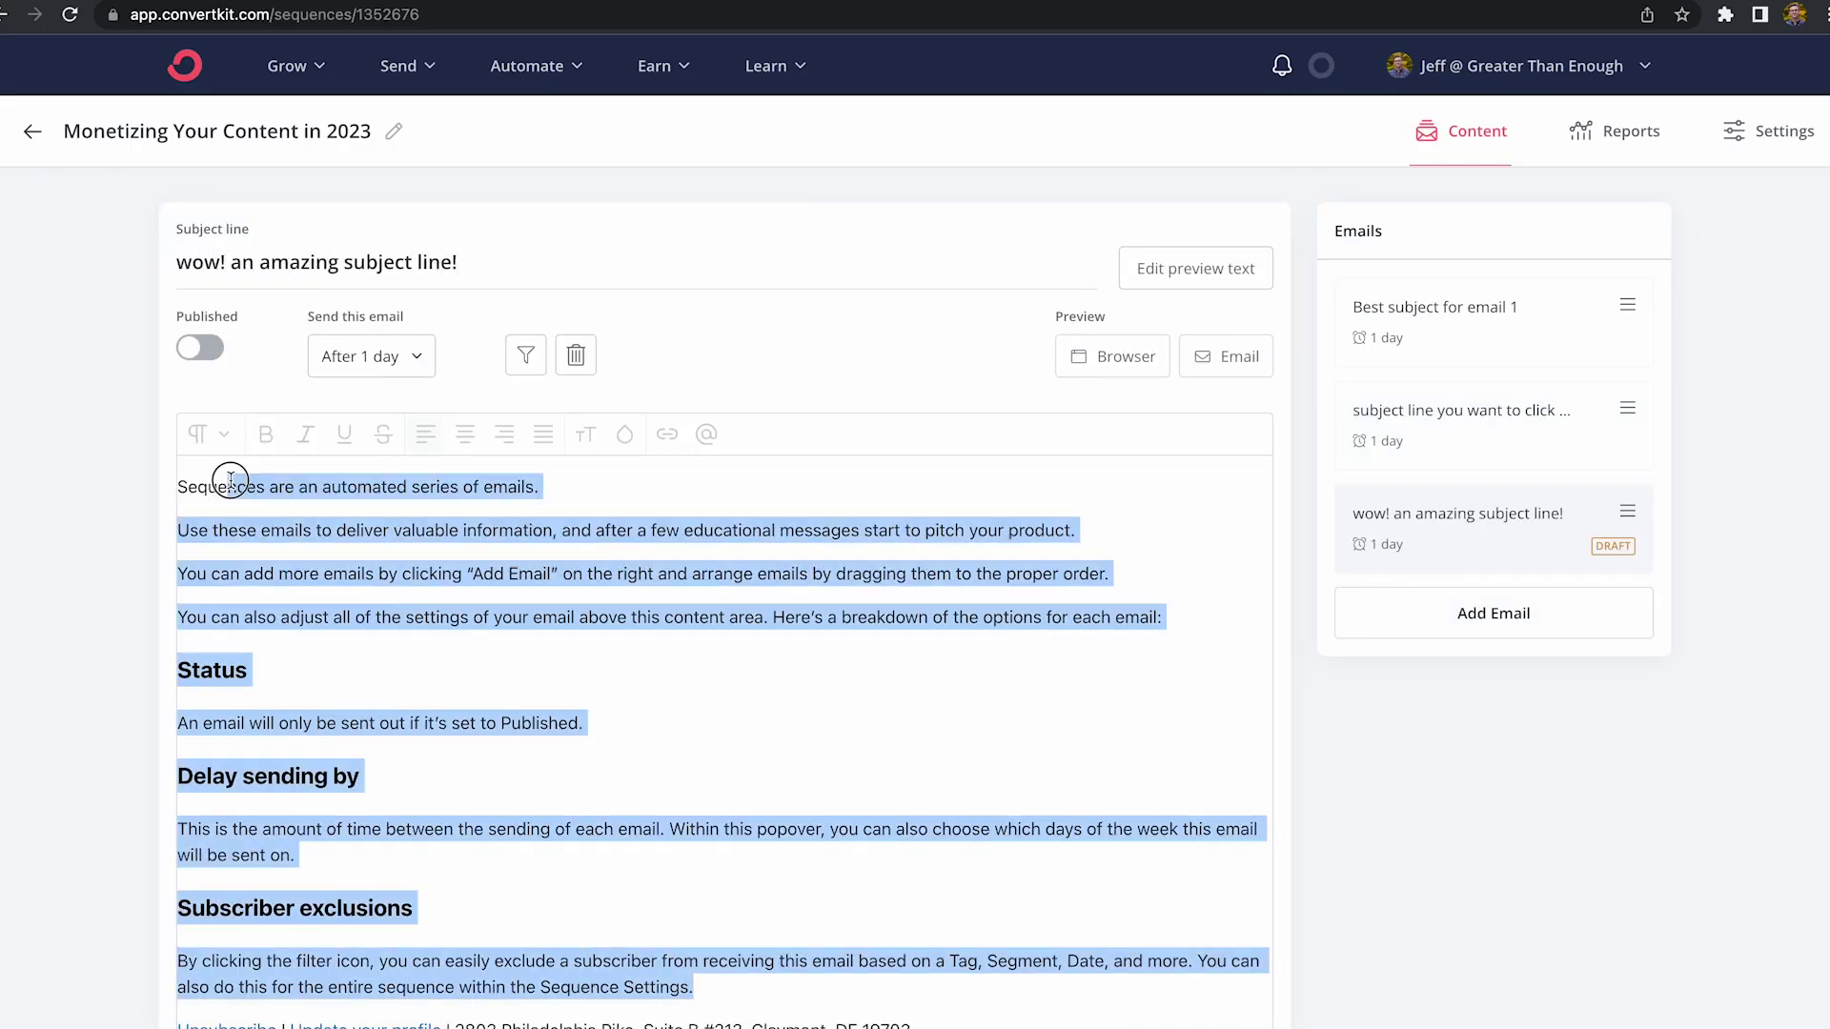
text(even more valuable content in email 3!)
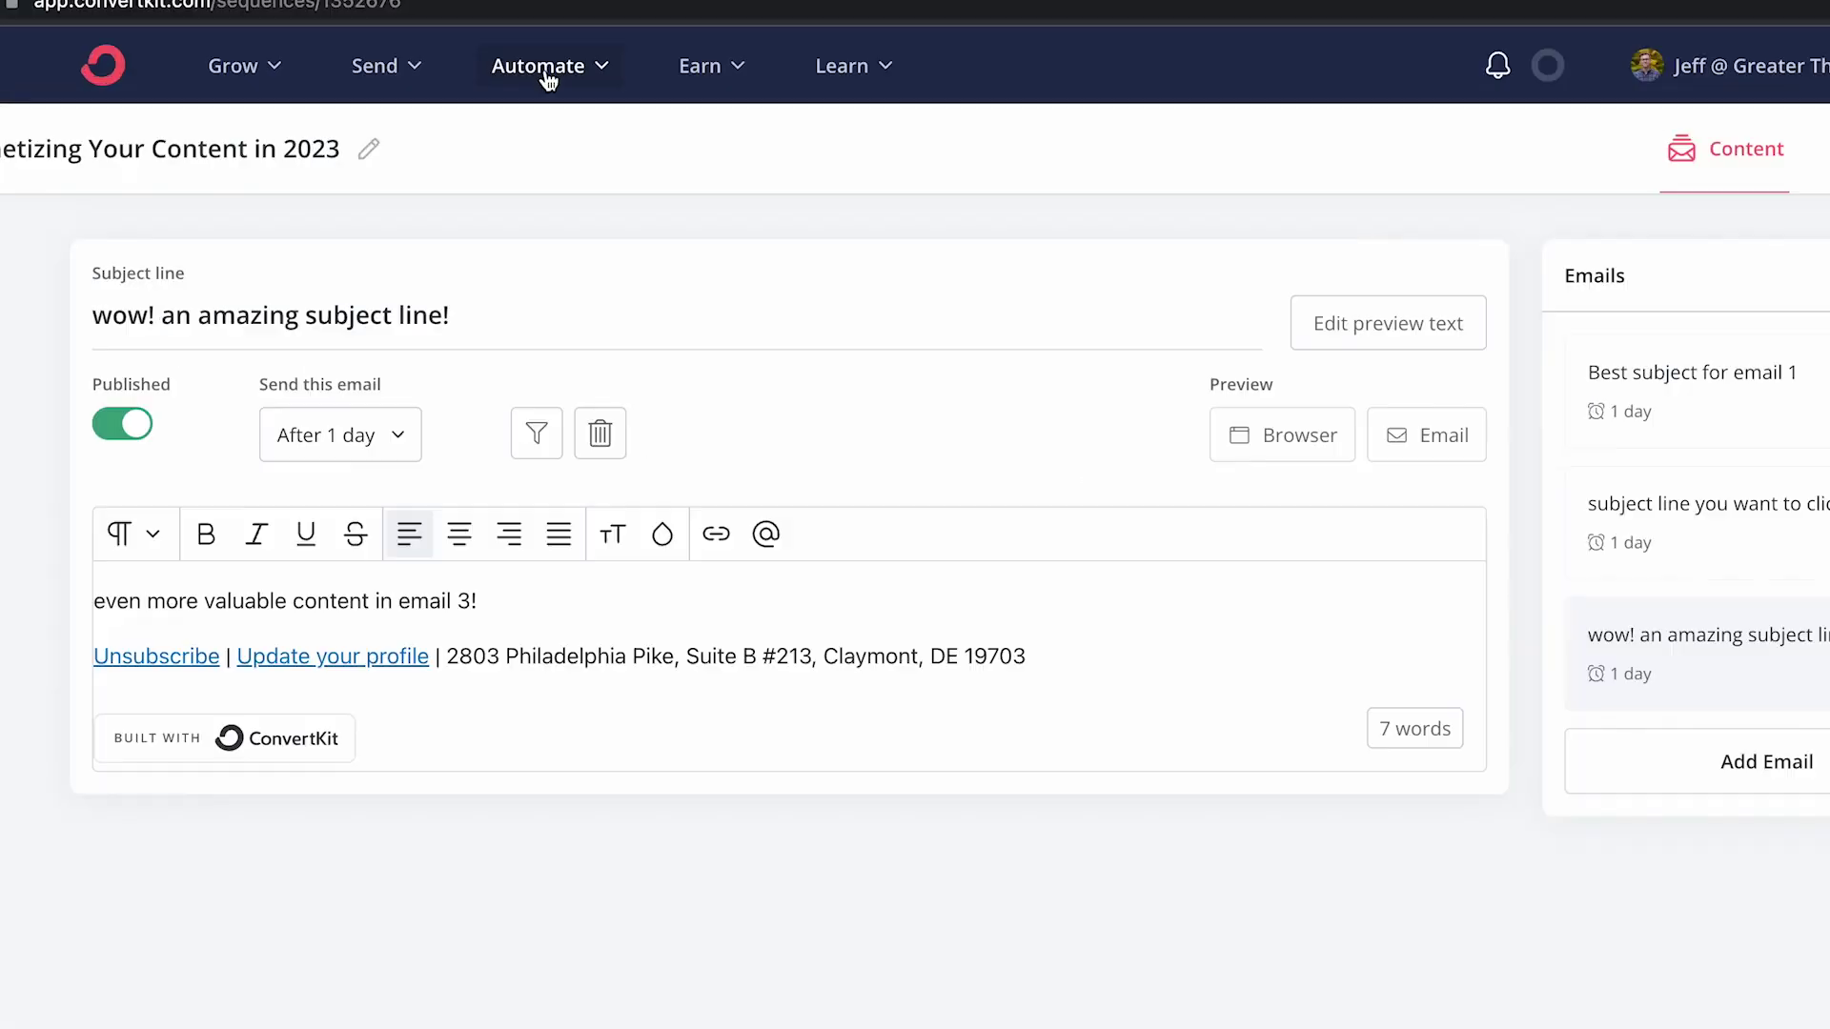
Step: Go to Visual Automations, start a new automation, and browse the available templates
click(535, 72)
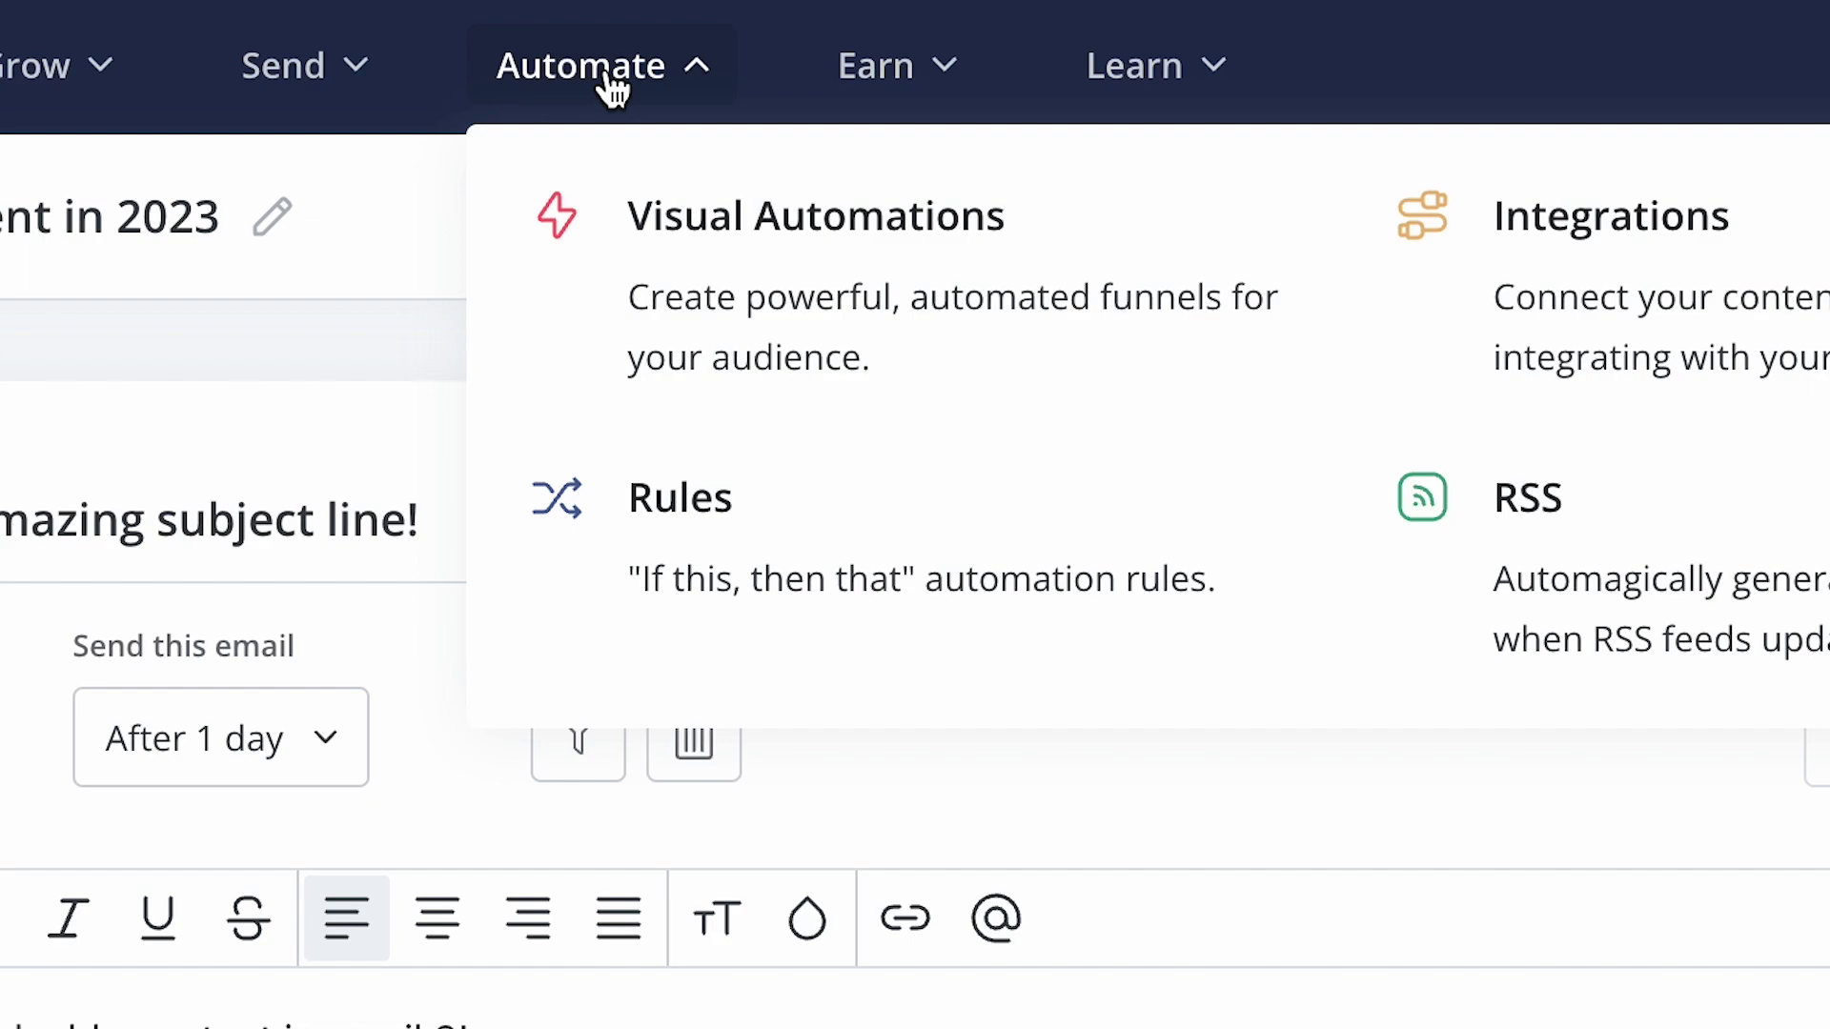
click(680, 307)
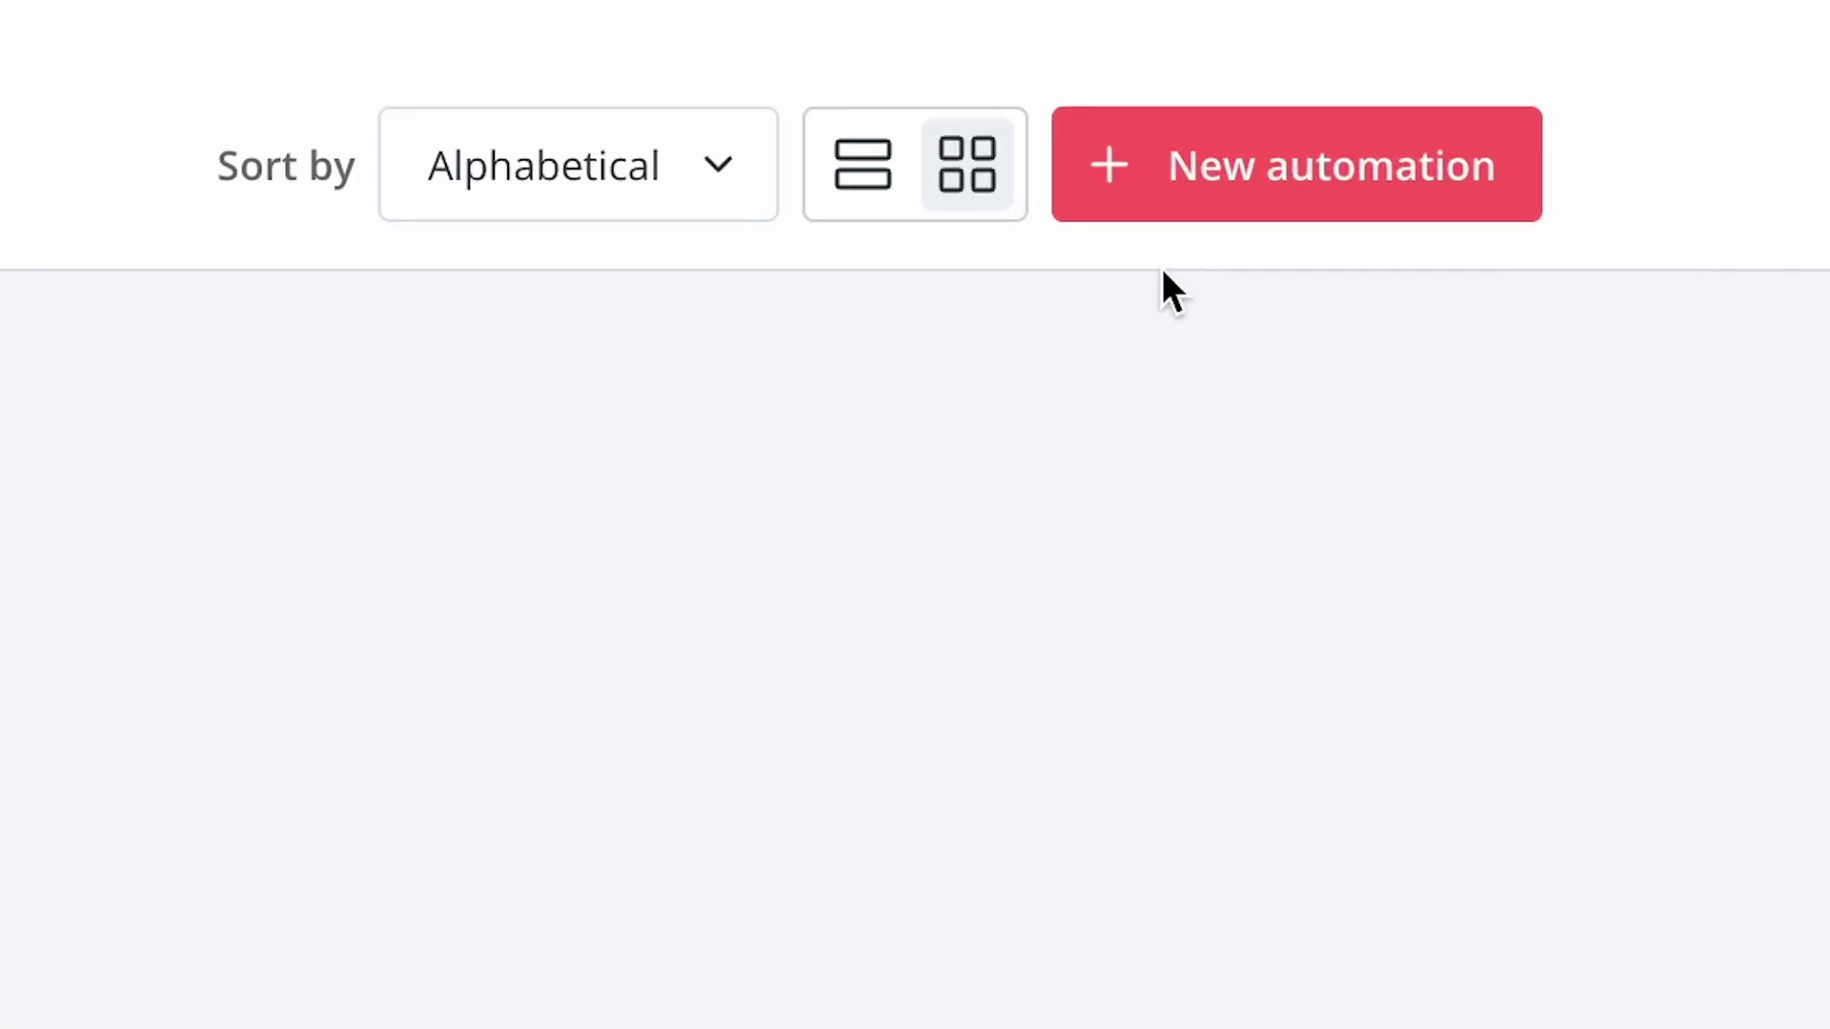
click(1092, 229)
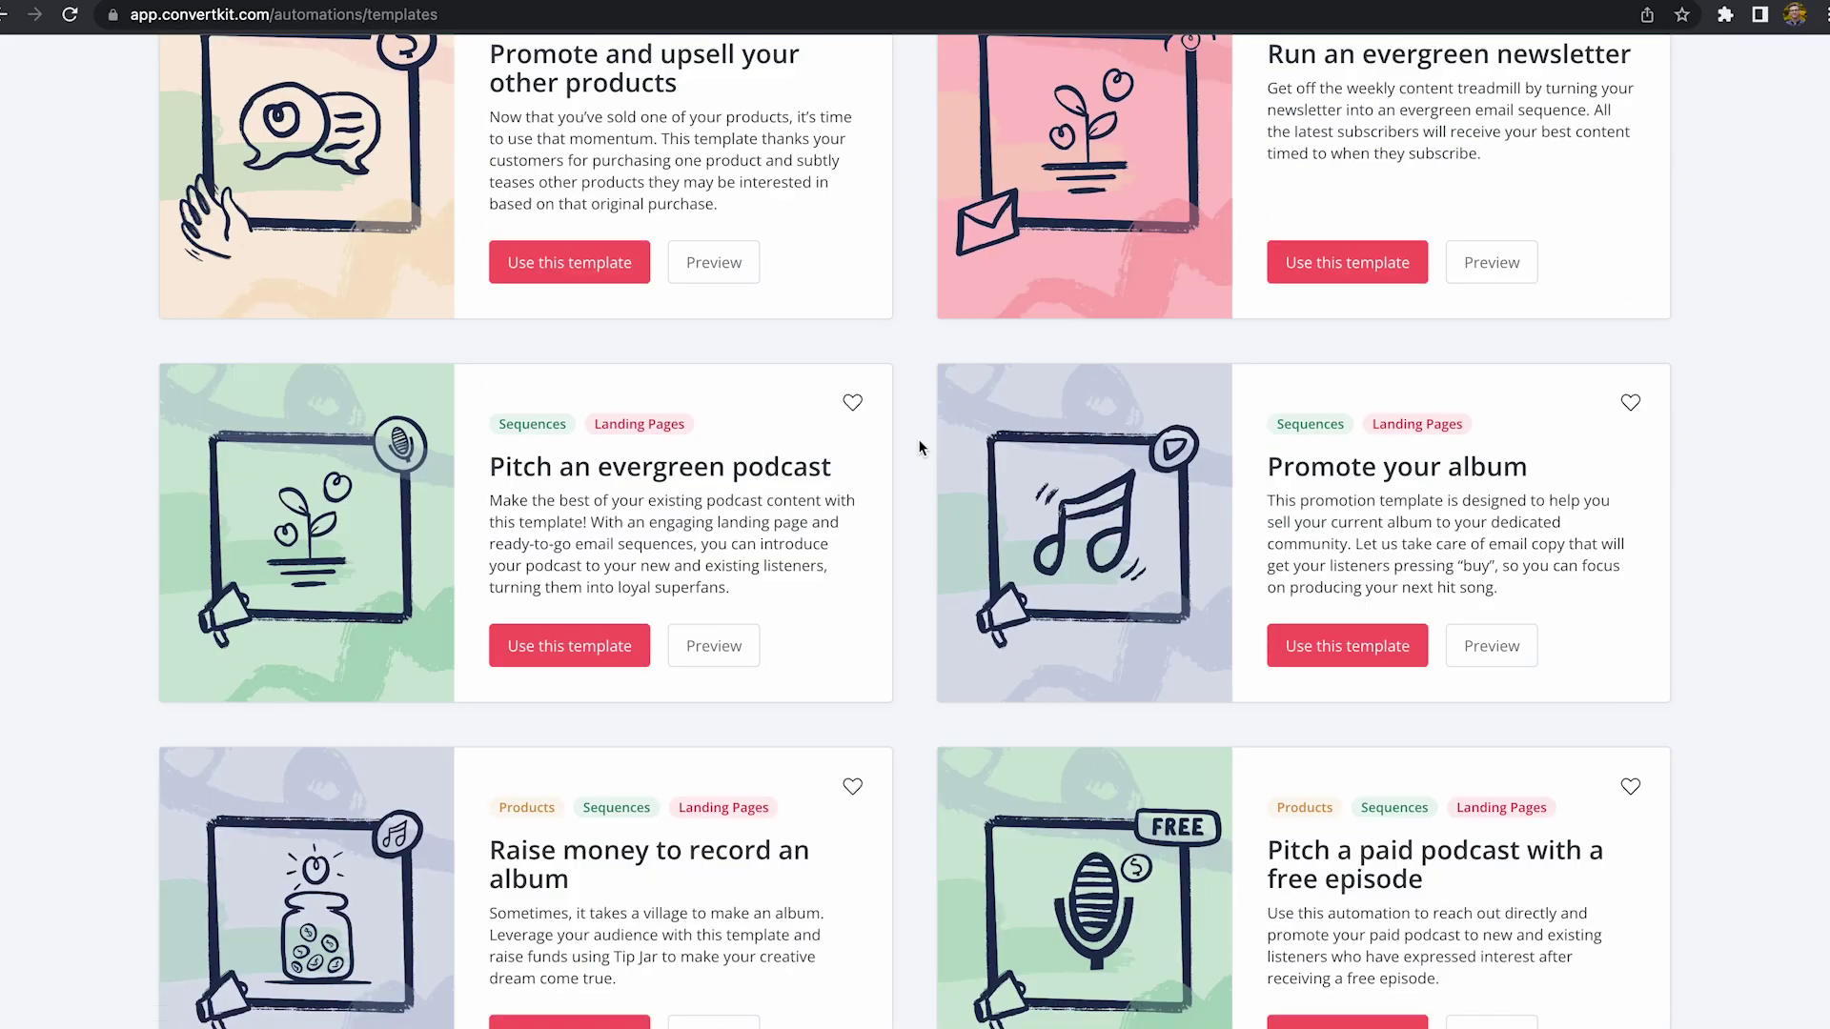
scroll(918, 443, down, 15)
scroll(920, 446, down, 8)
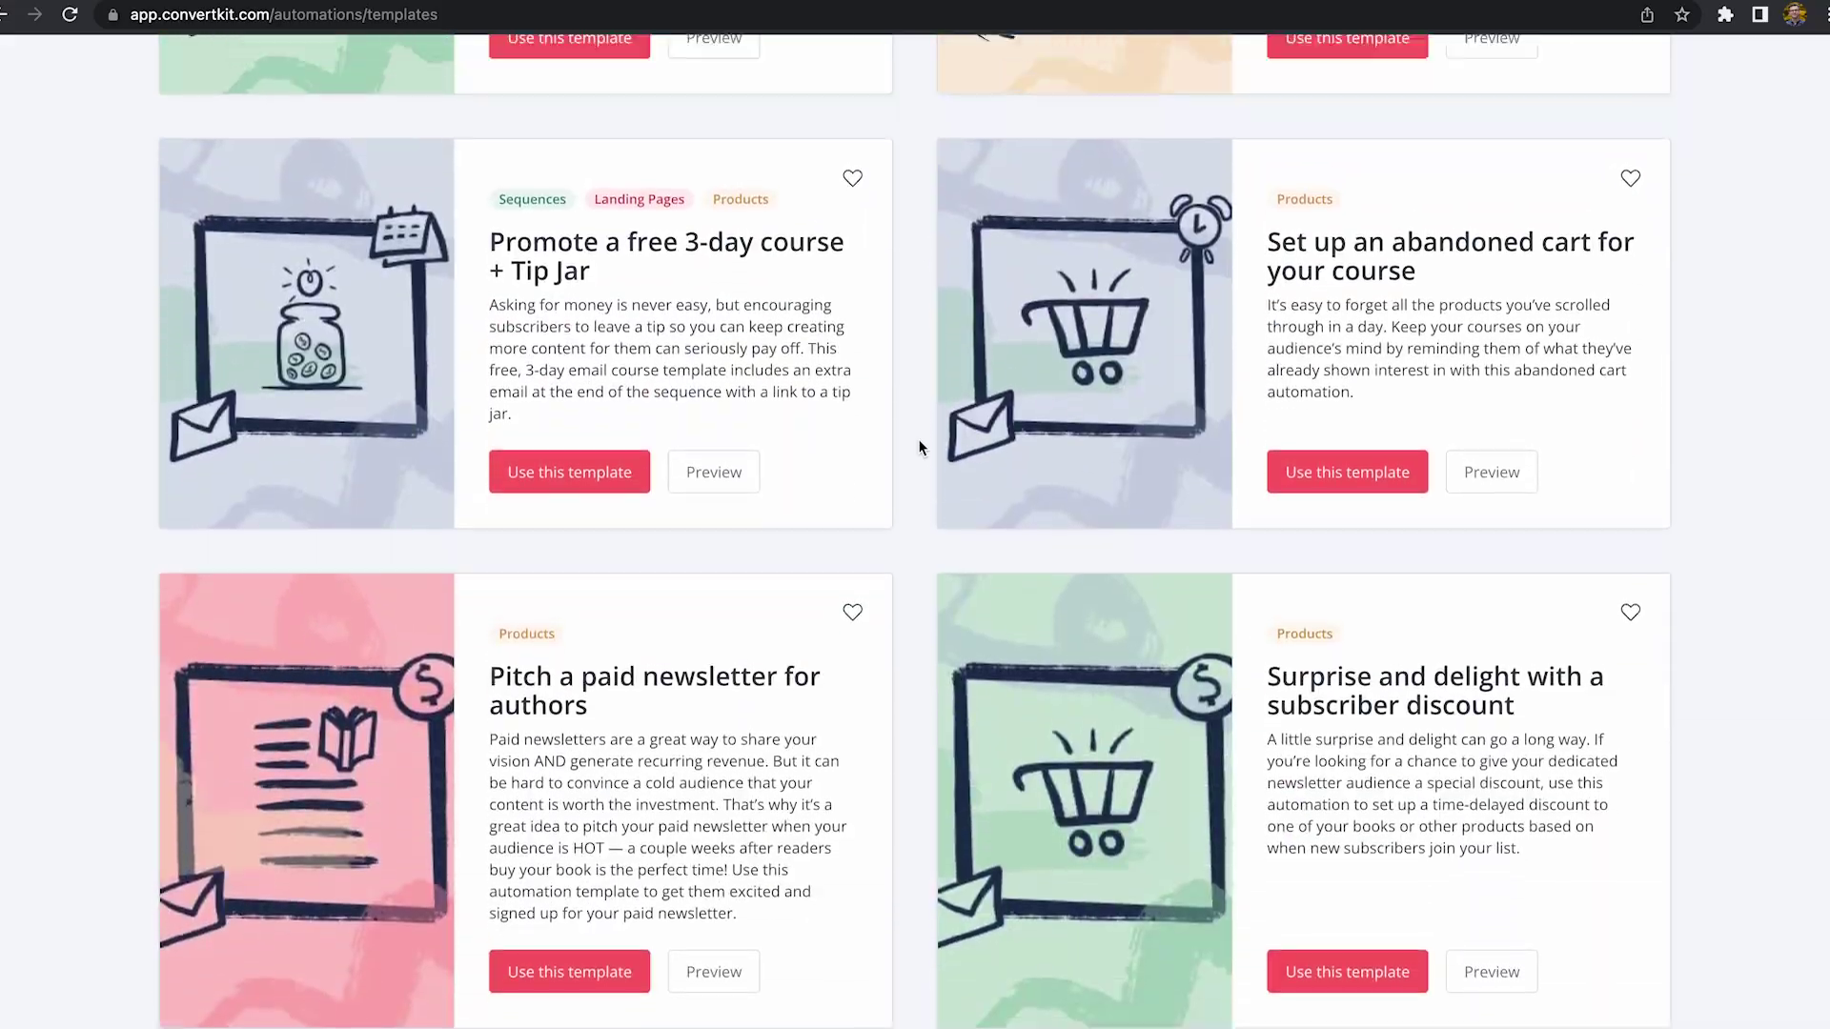
scroll(920, 446, up, 15)
scroll(920, 446, up, 10)
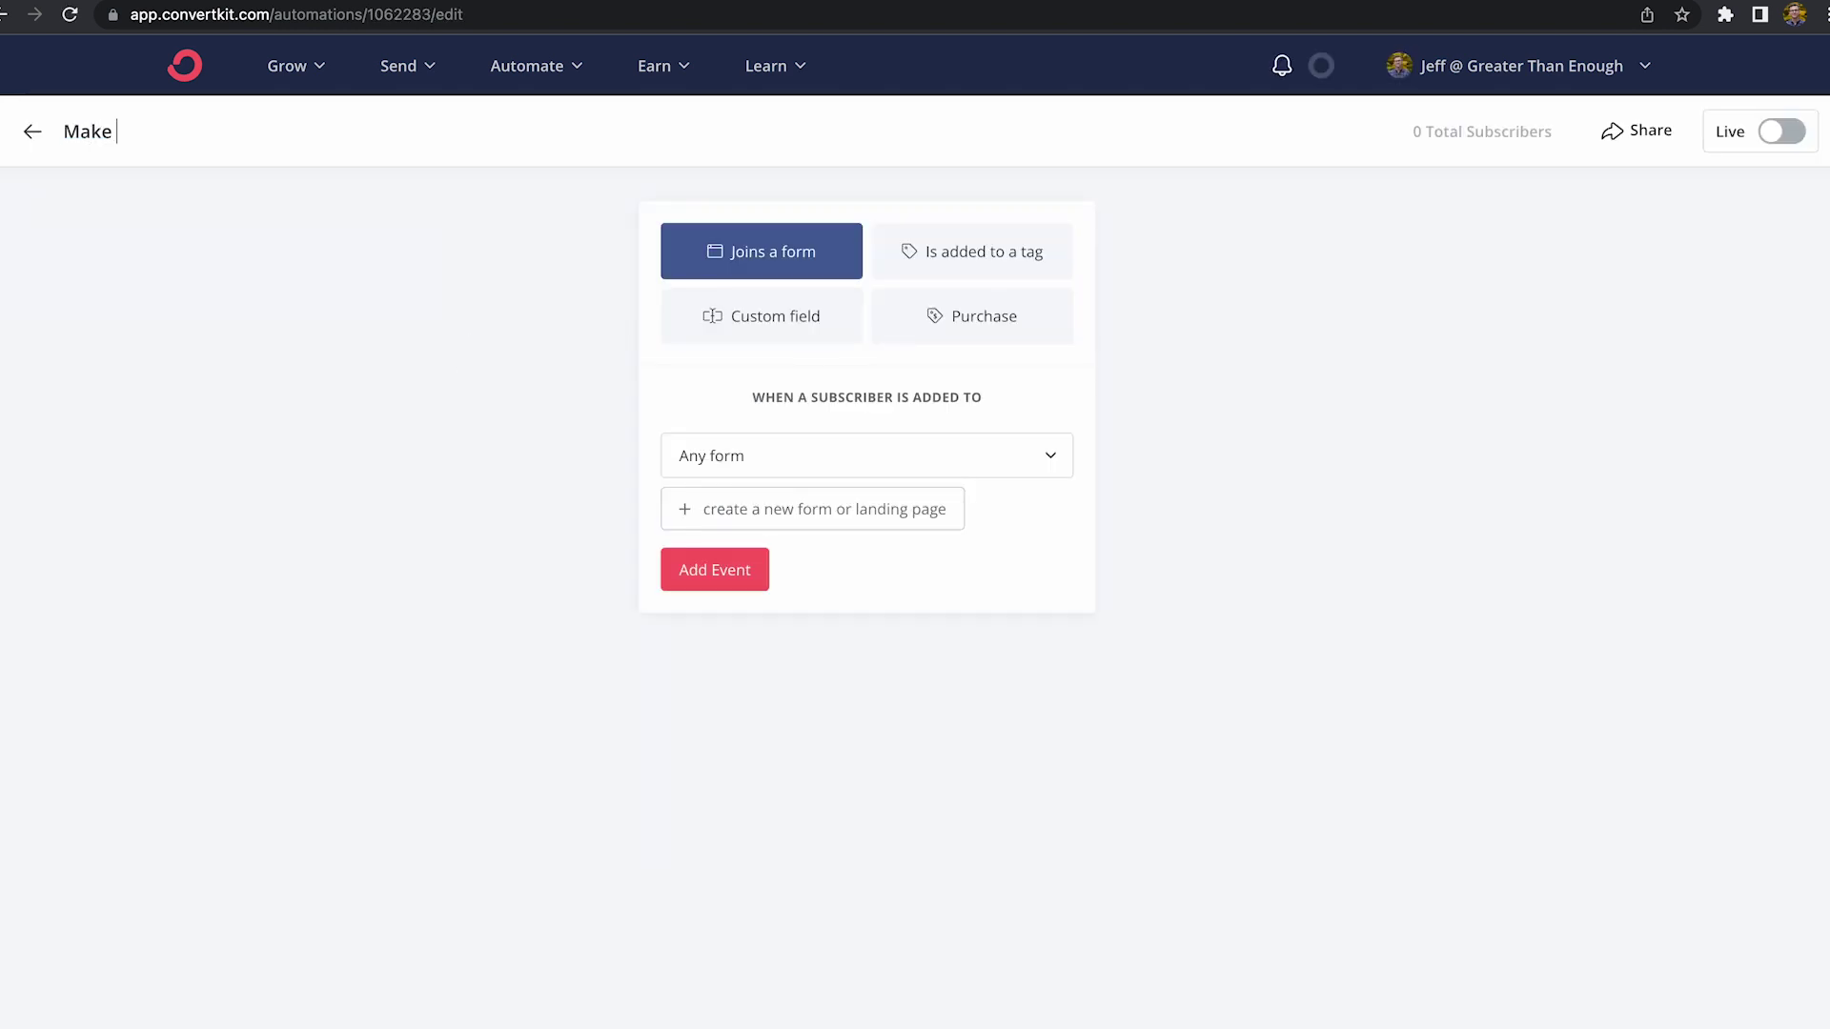
Step: Confirm the name Make Money Automation and trigger it when the Set & Forget tag is added
click(262, 151)
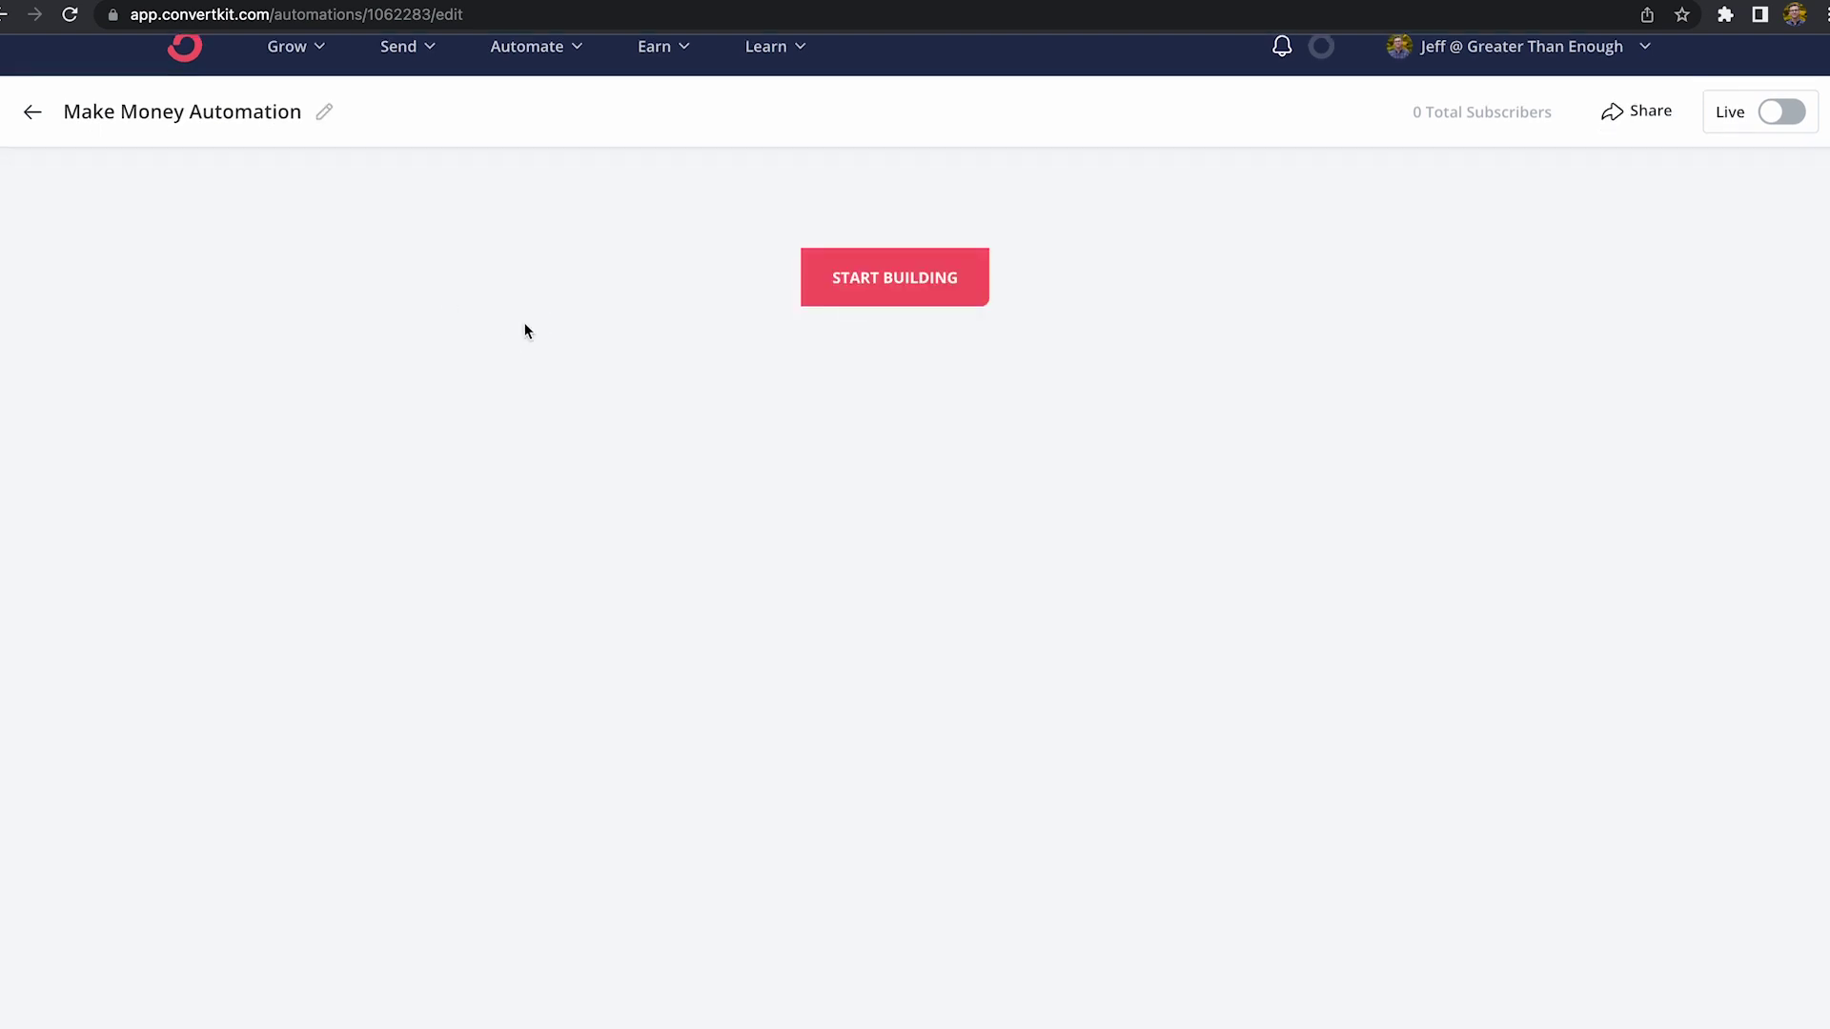
click(835, 286)
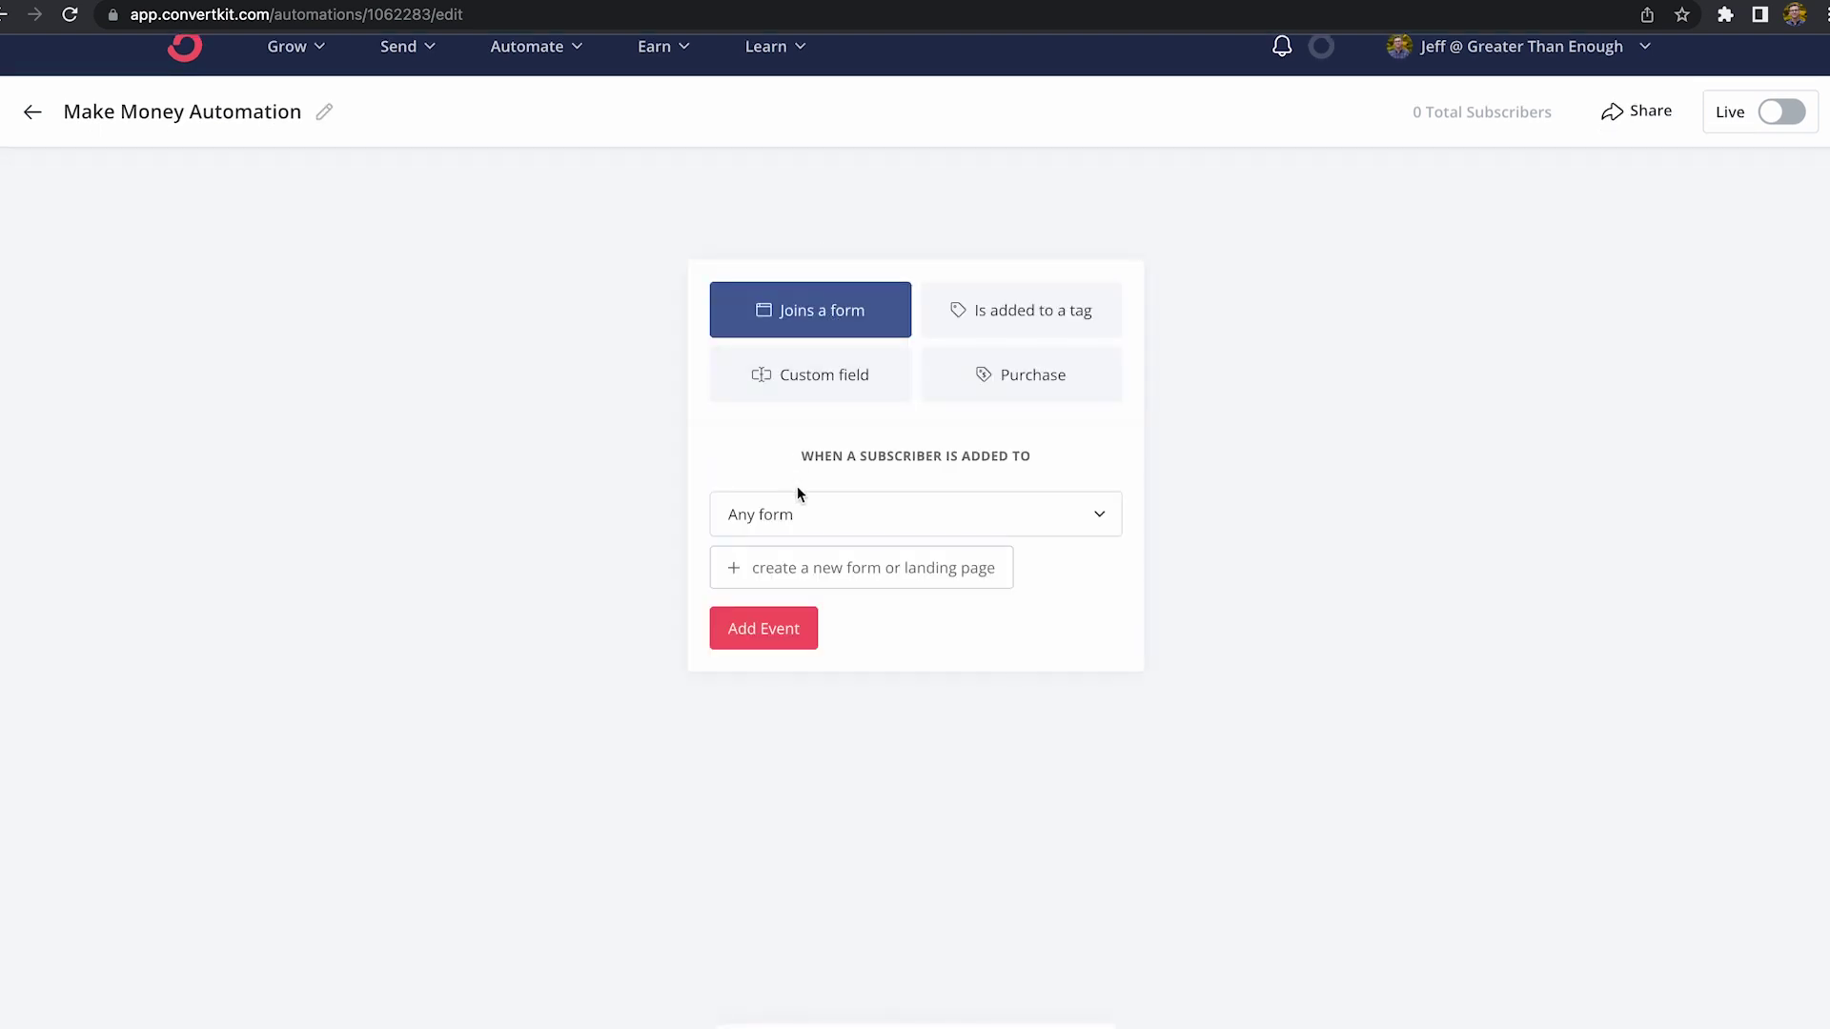
click(812, 524)
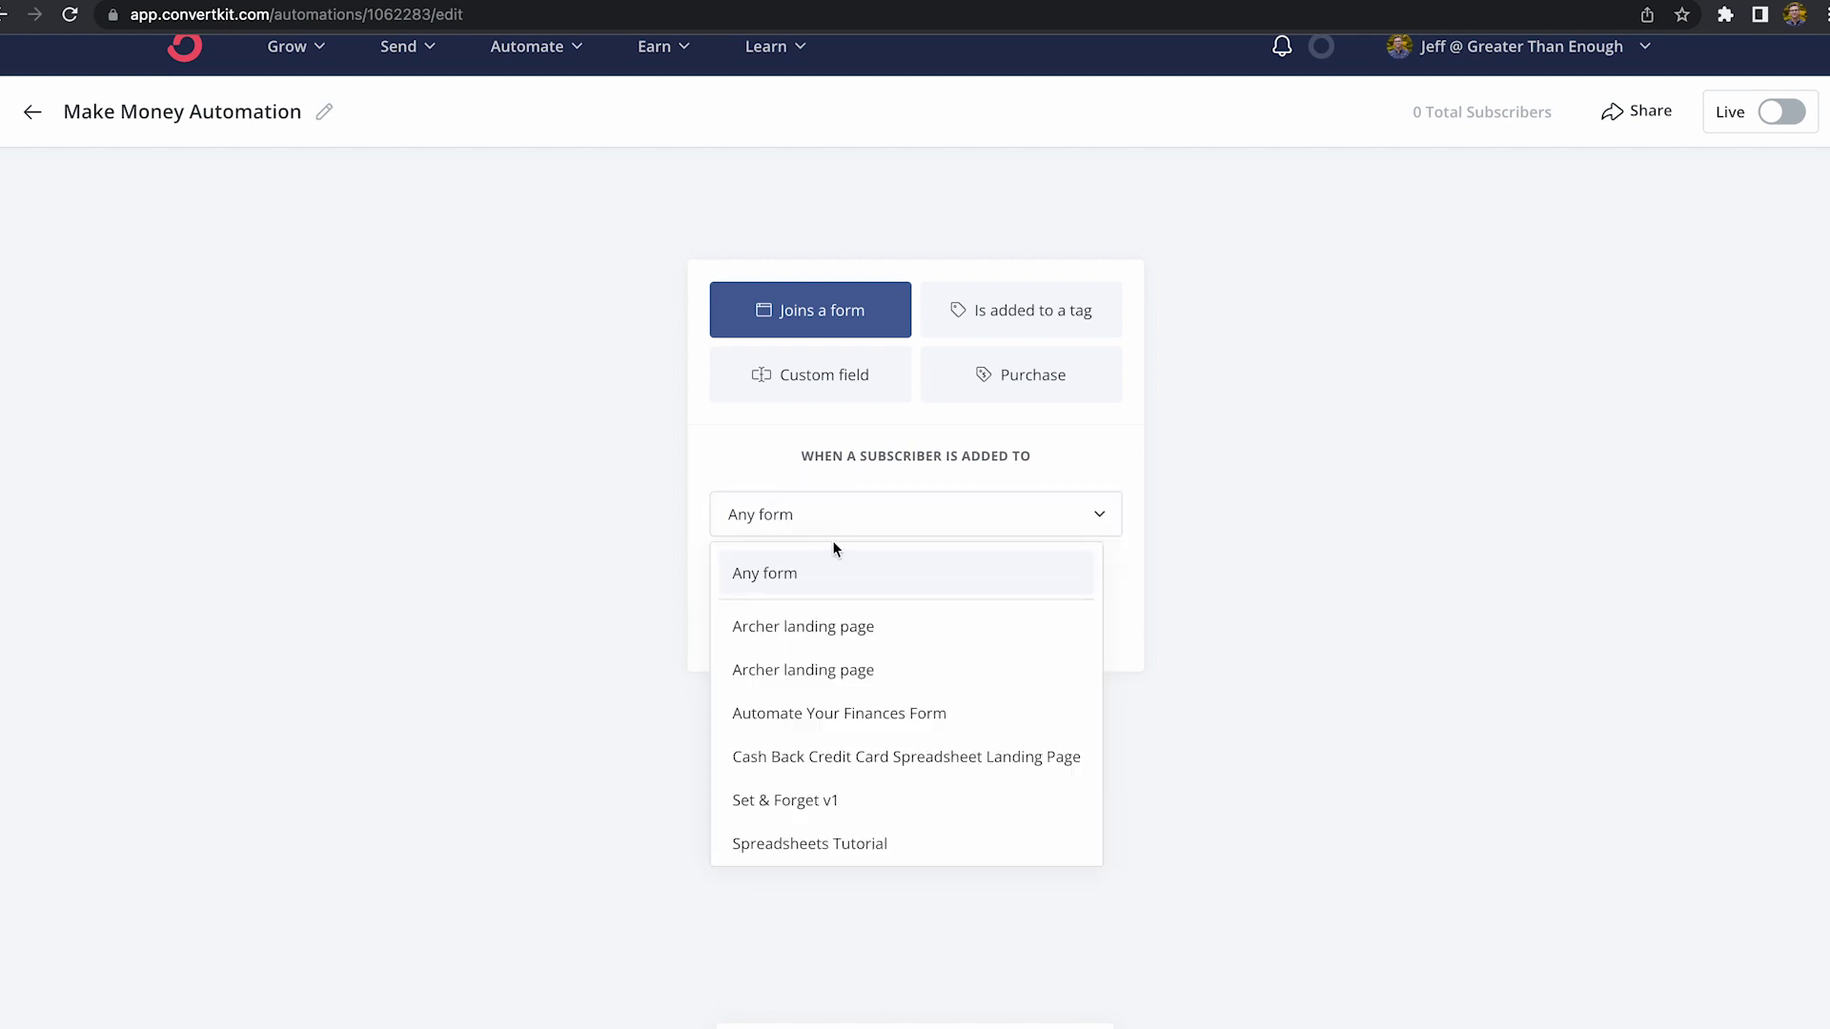
click(791, 450)
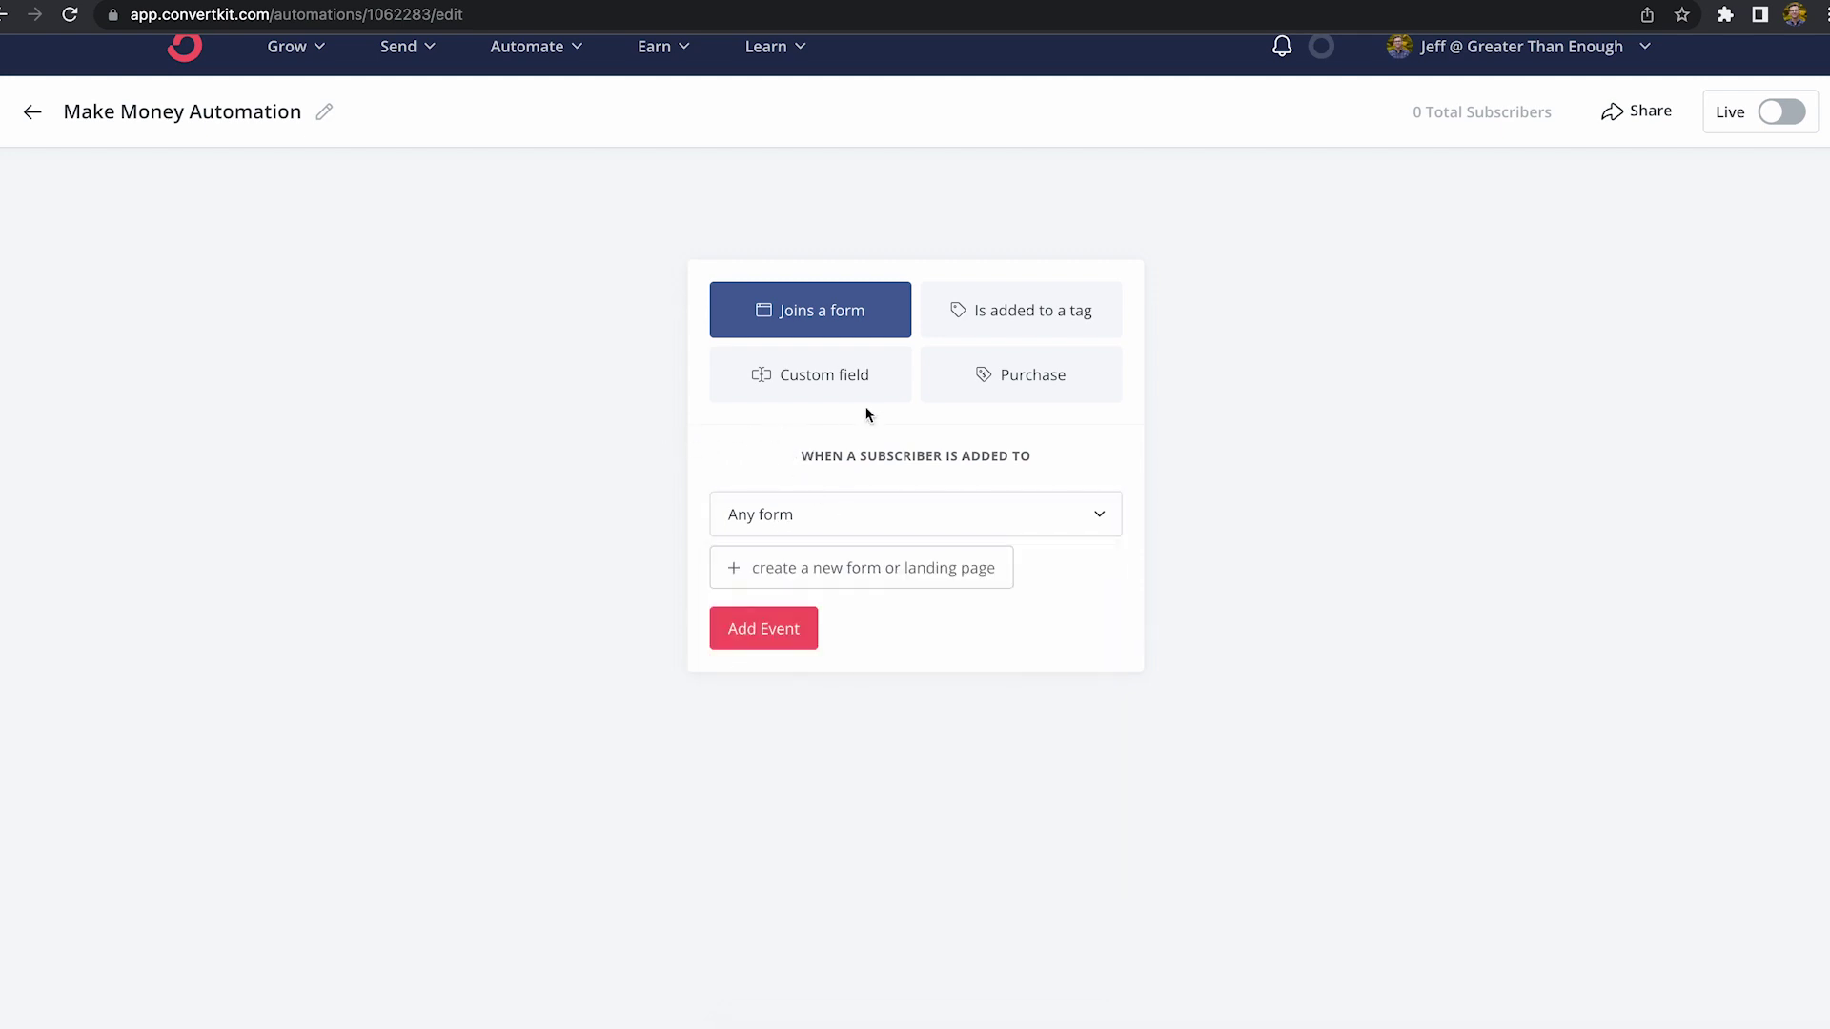
click(997, 321)
click(804, 505)
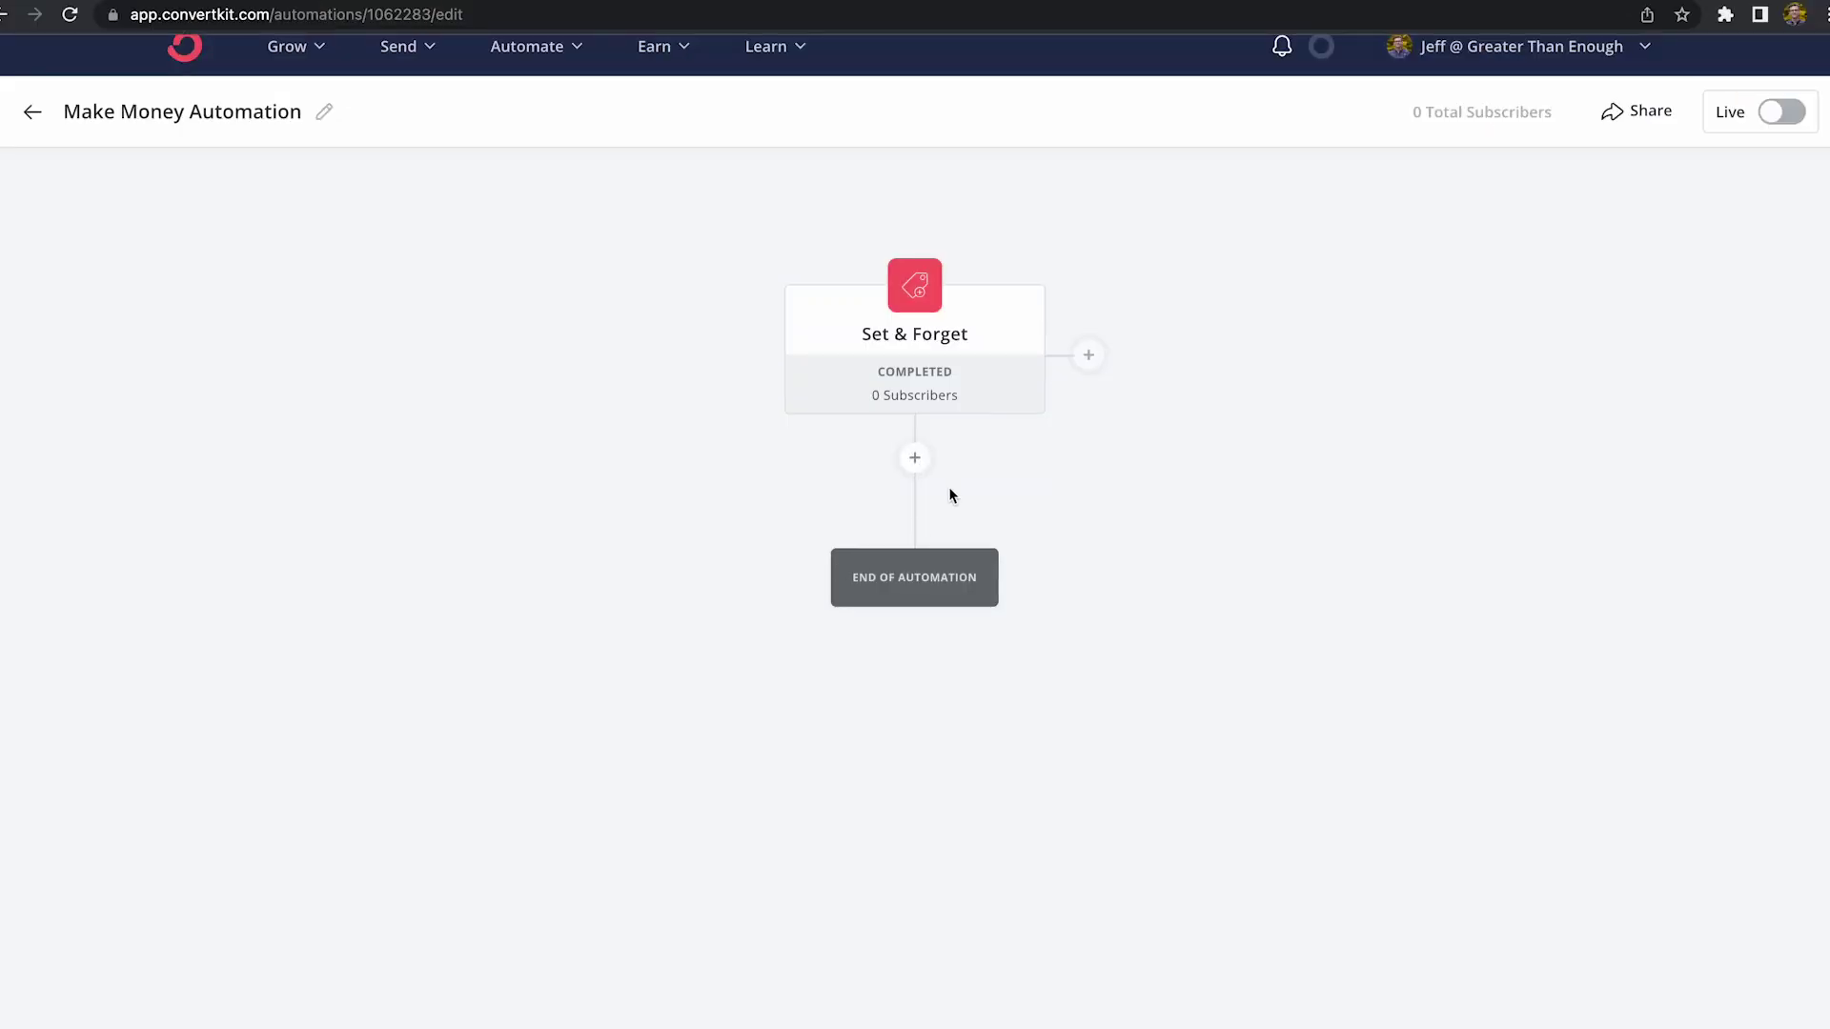
Step: Add an action subscribing people to 'Monetizing Your Content in 2023', then switch the automation live
click(912, 461)
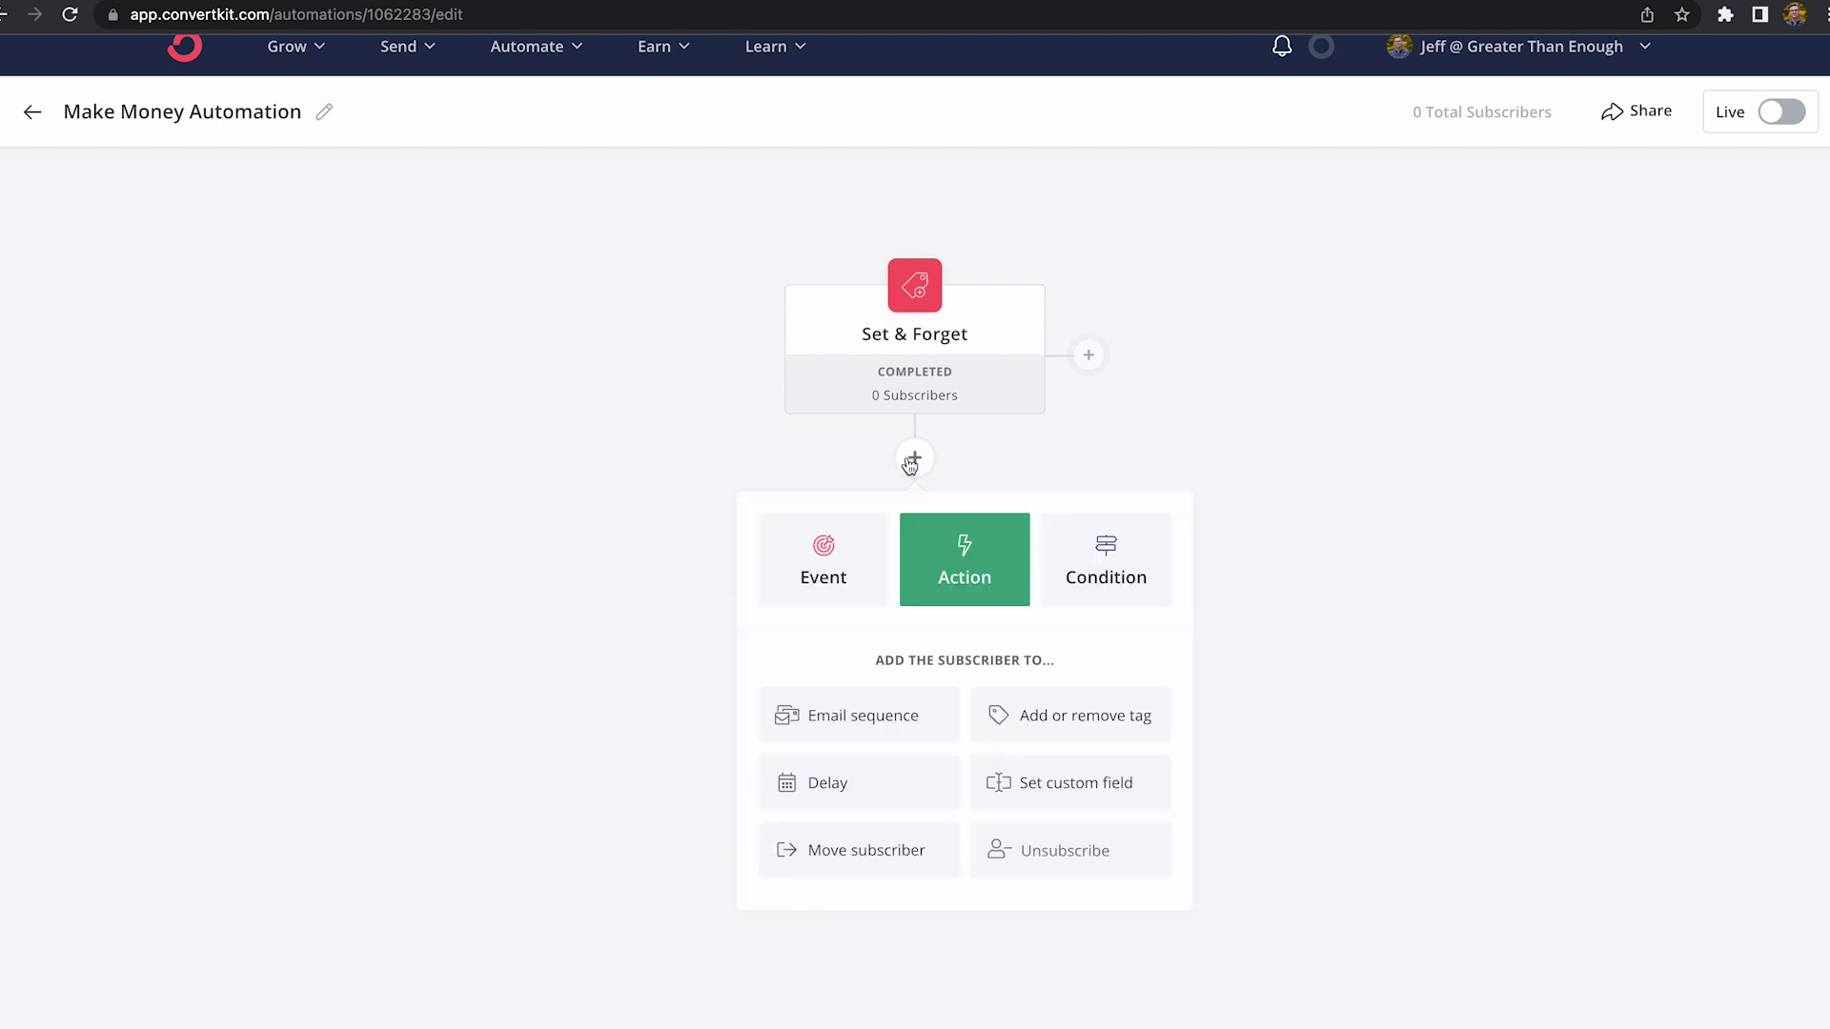
click(791, 564)
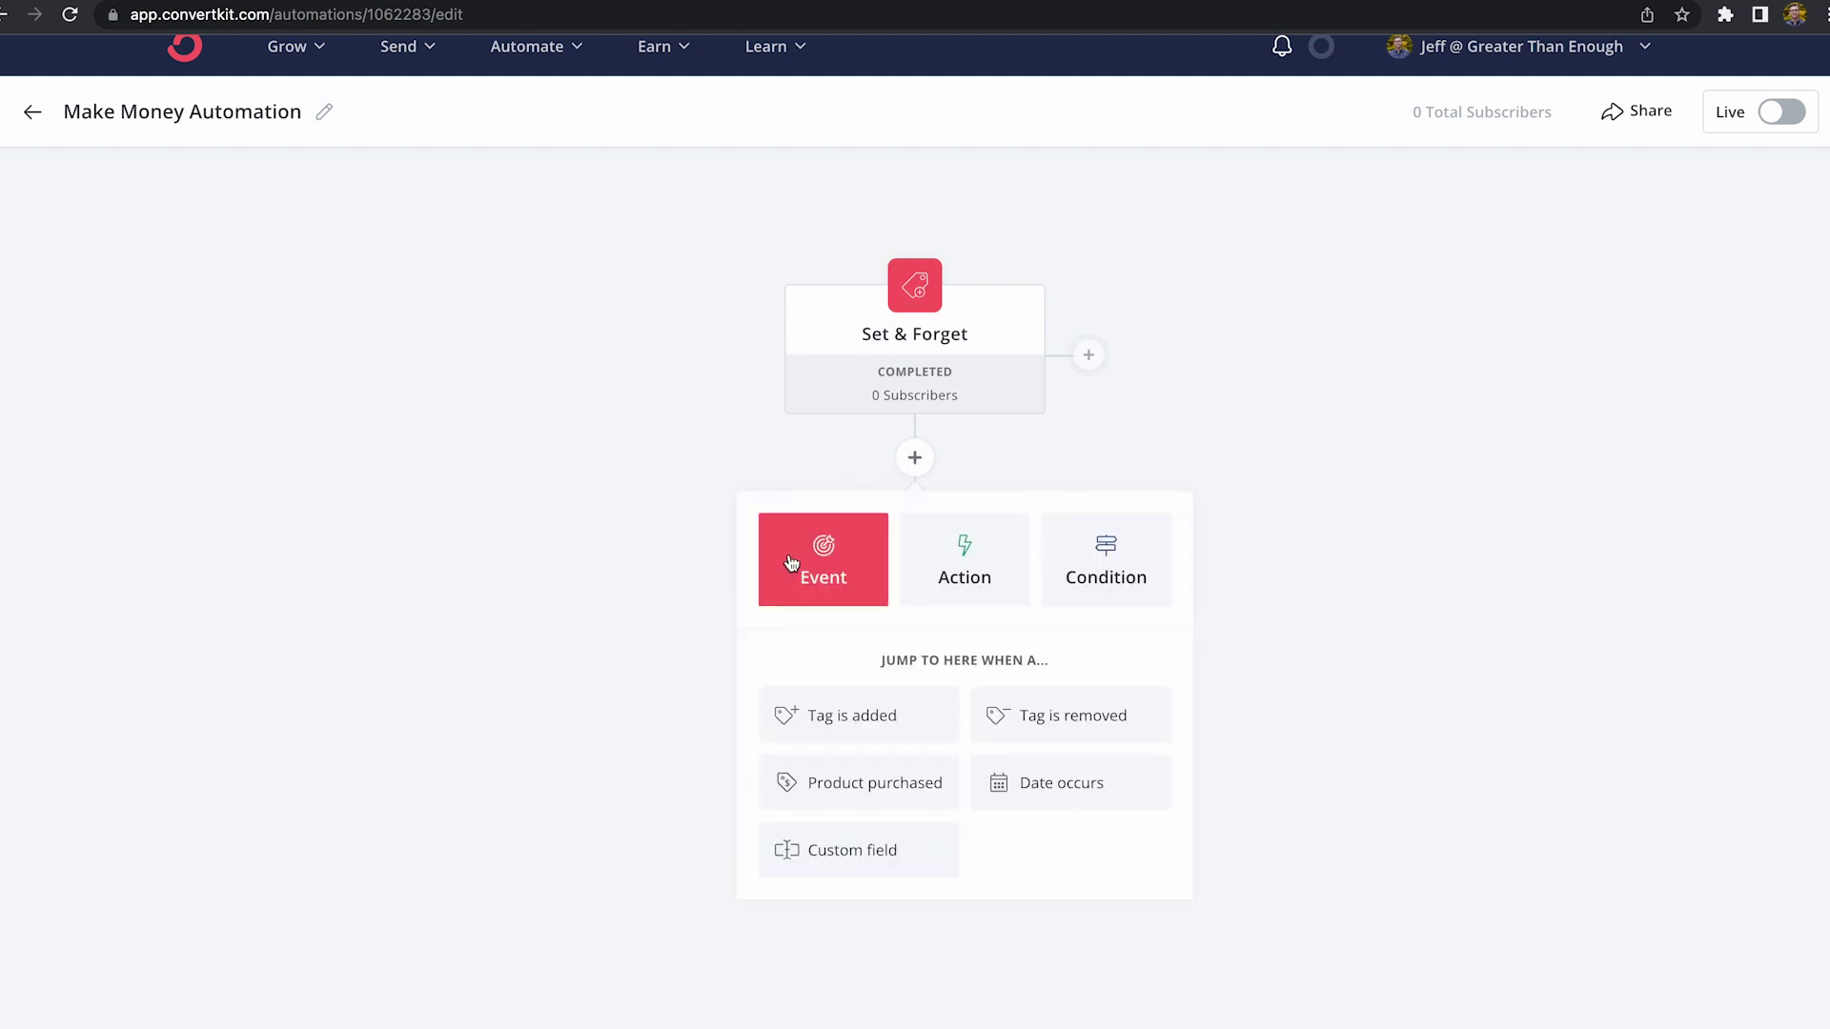
click(1097, 583)
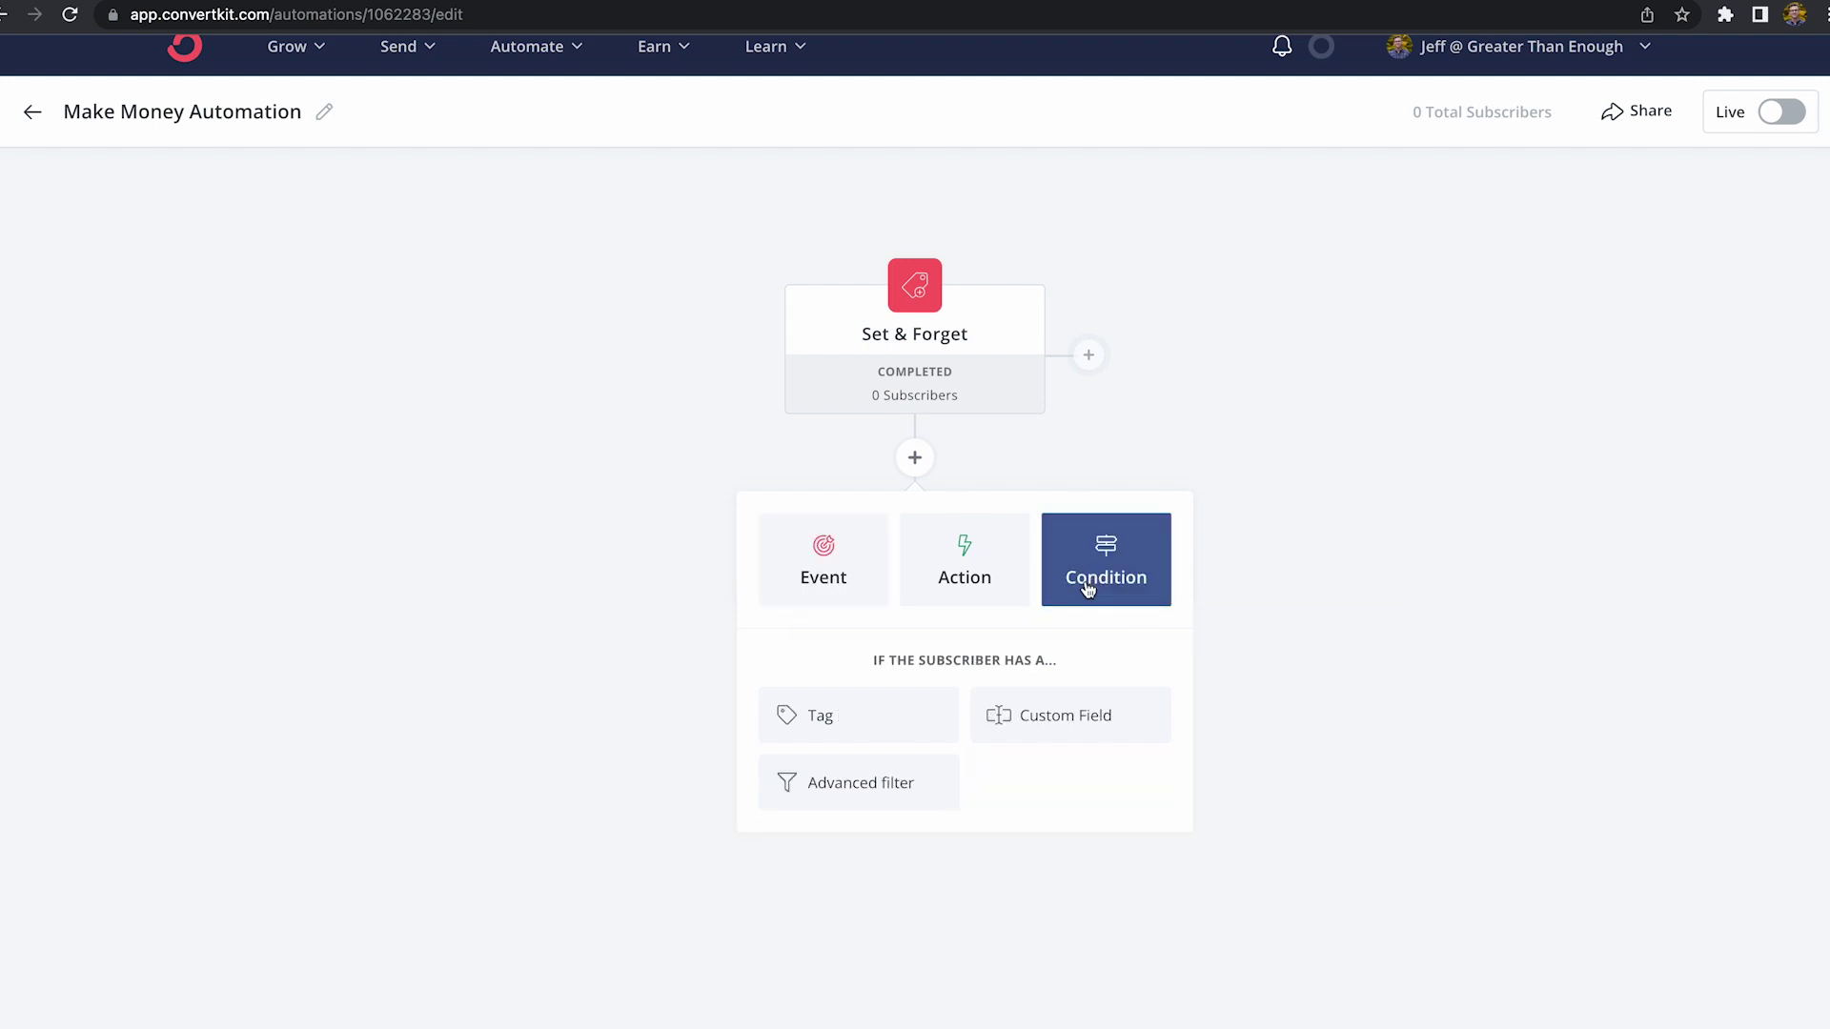
click(964, 580)
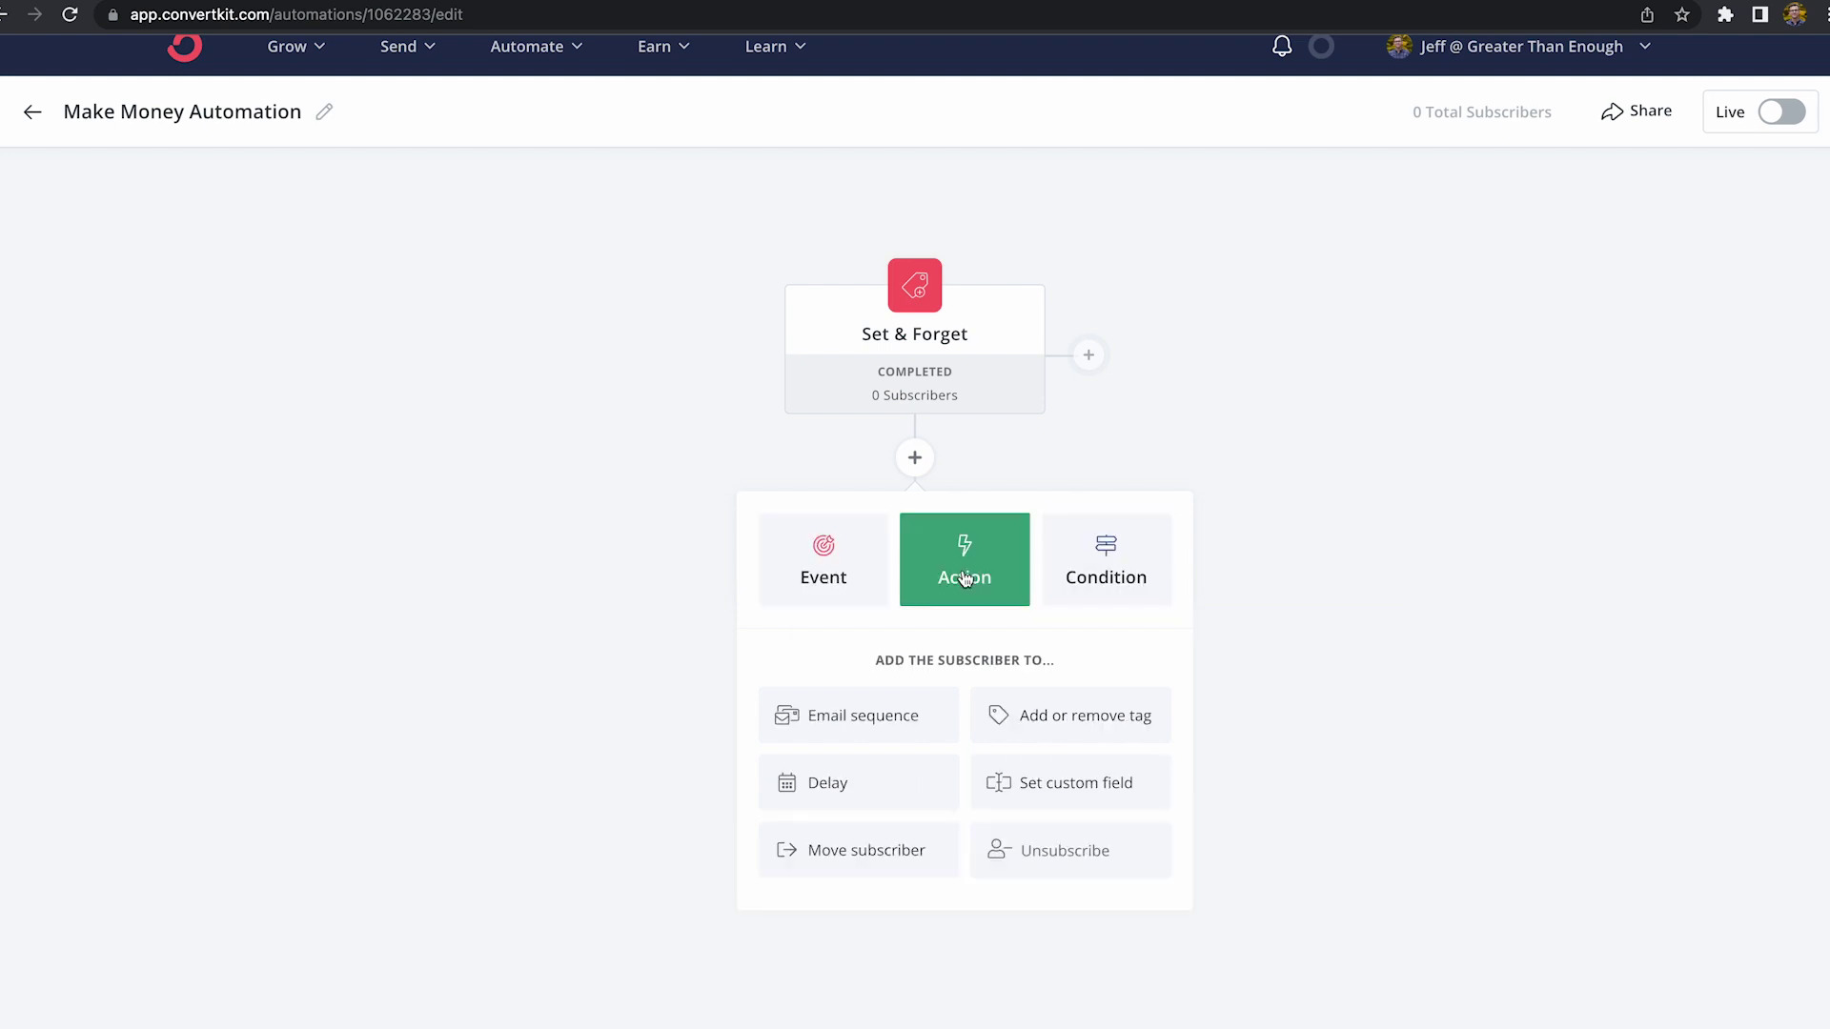
click(856, 728)
click(867, 721)
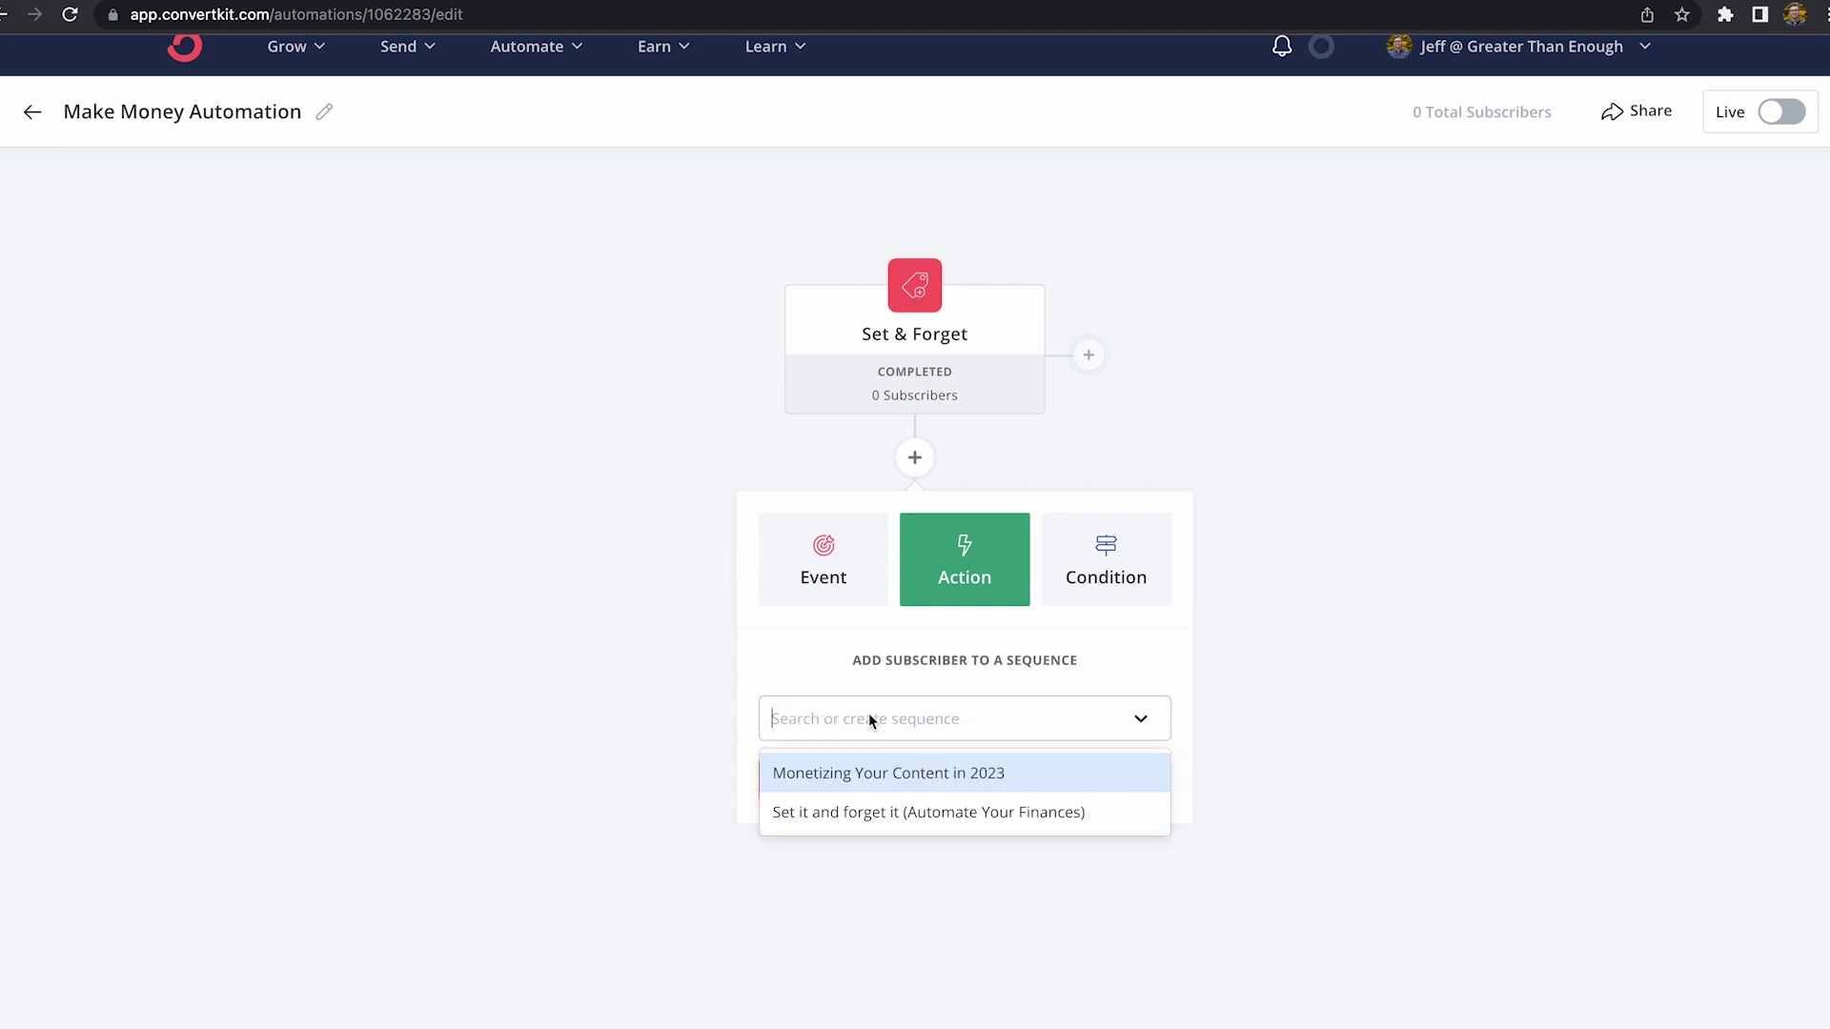
click(865, 773)
click(820, 778)
click(1789, 114)
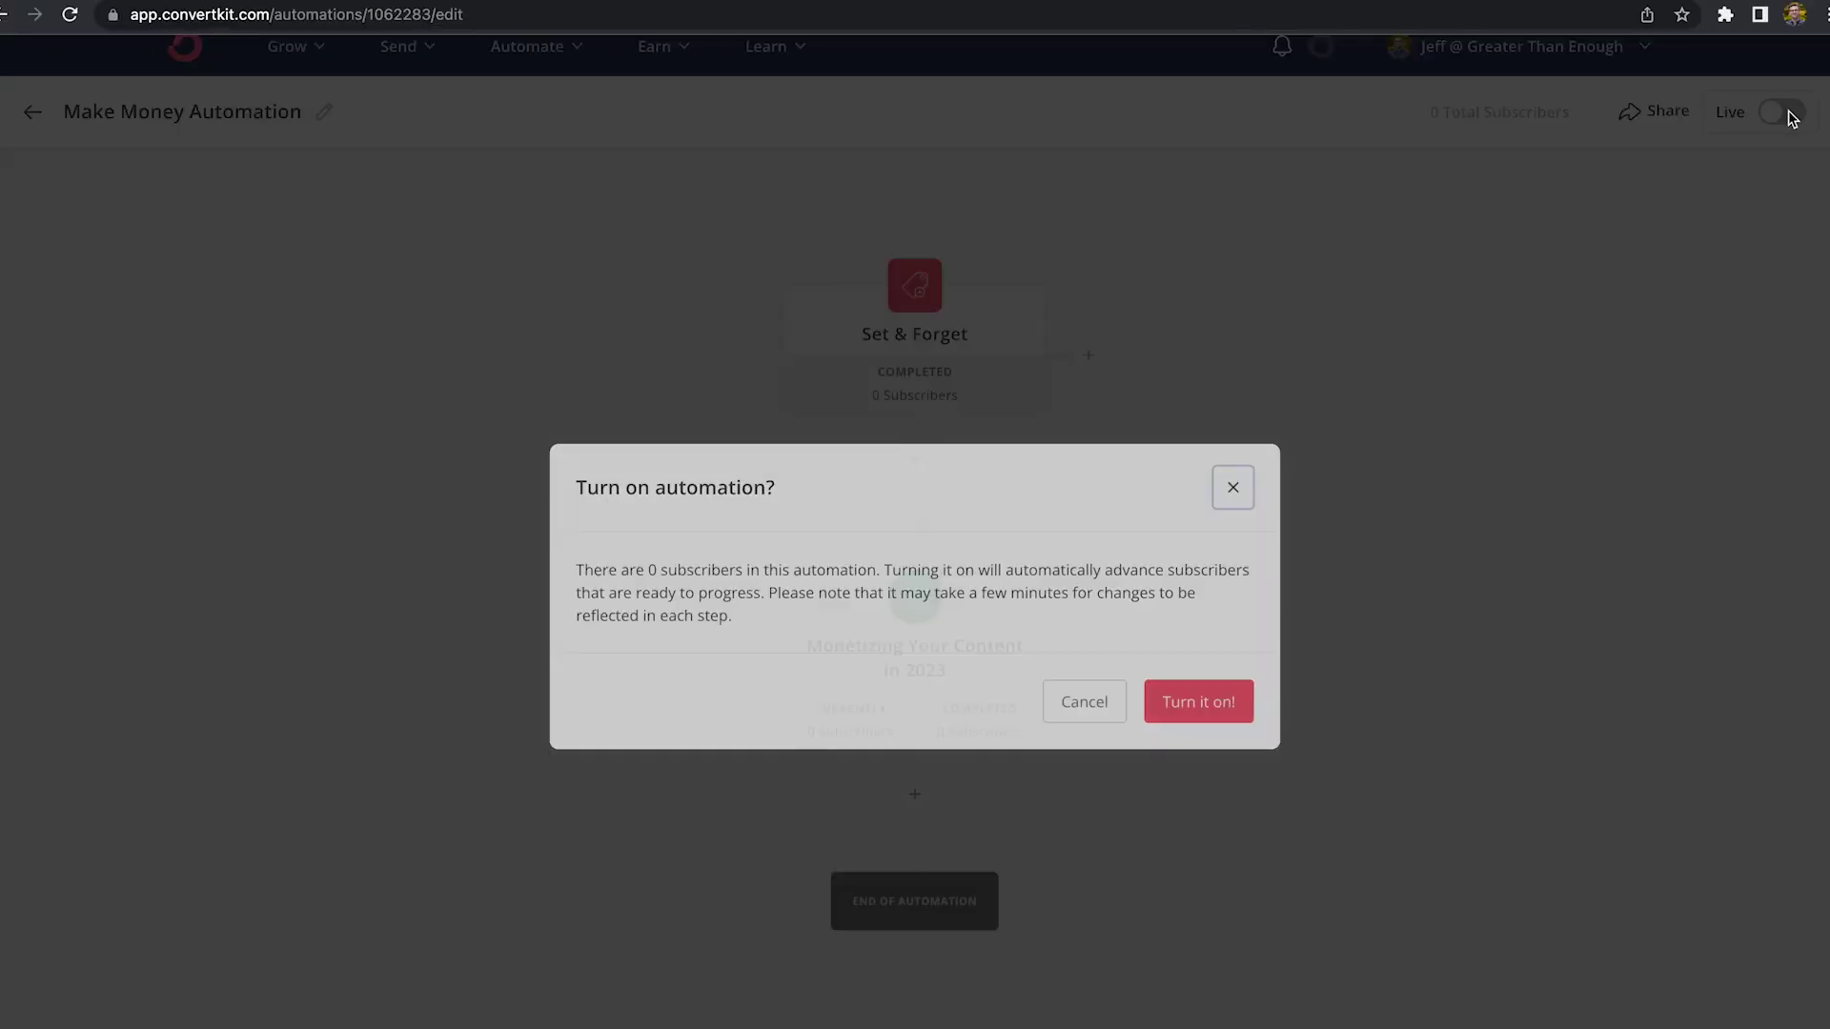